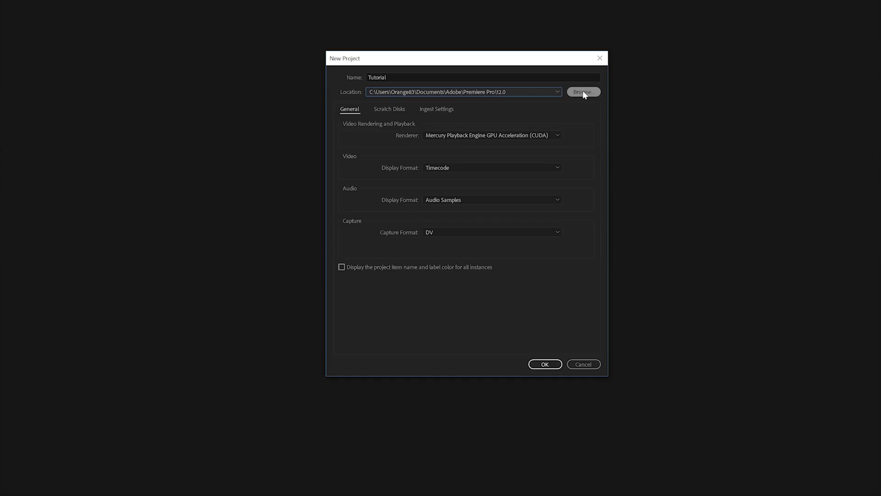
- Create the project named Tutorial and switch its layout to the Color workspace
left_click(545, 365)
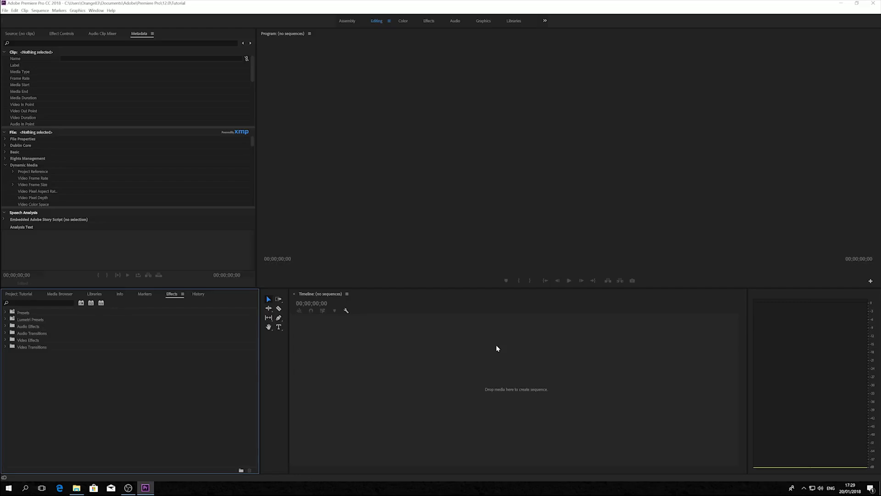
left_click(96, 11)
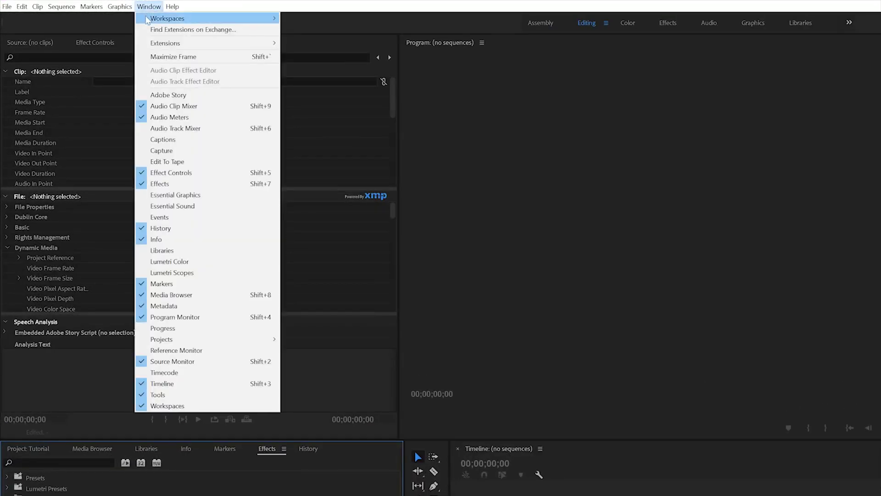
mouse_move(152, 19)
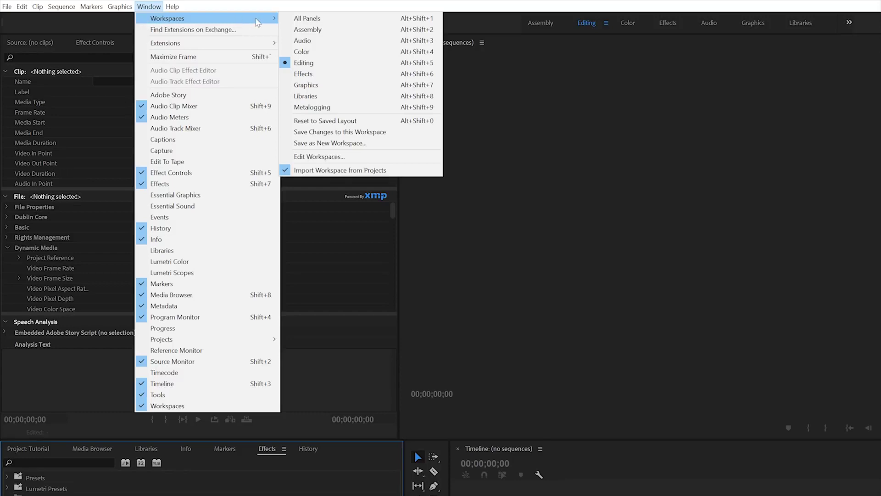
left_click(302, 63)
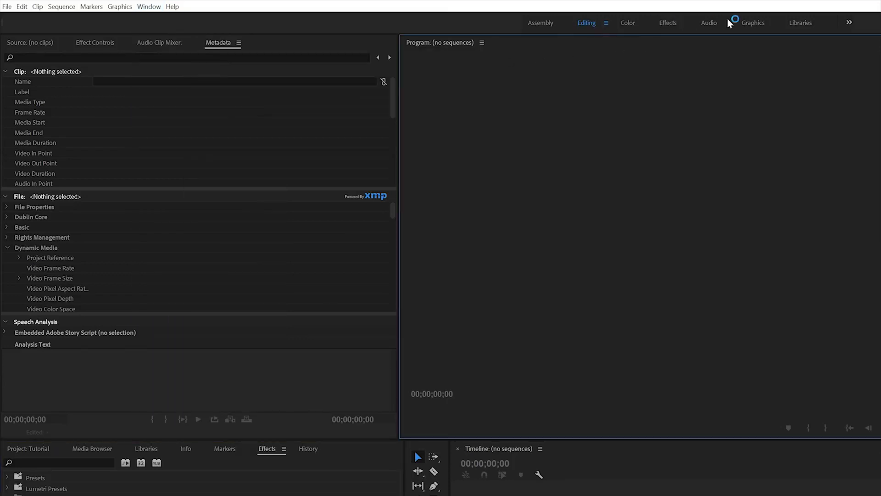
left_click(629, 24)
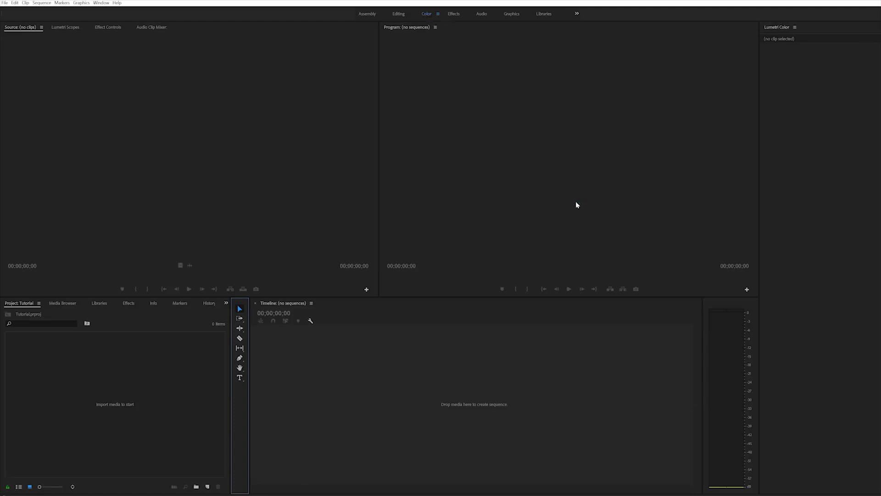
- Move the Effects panel into the Source monitor's group and back into the Project panel's group, placed directly after Media Browser
left_click(128, 304)
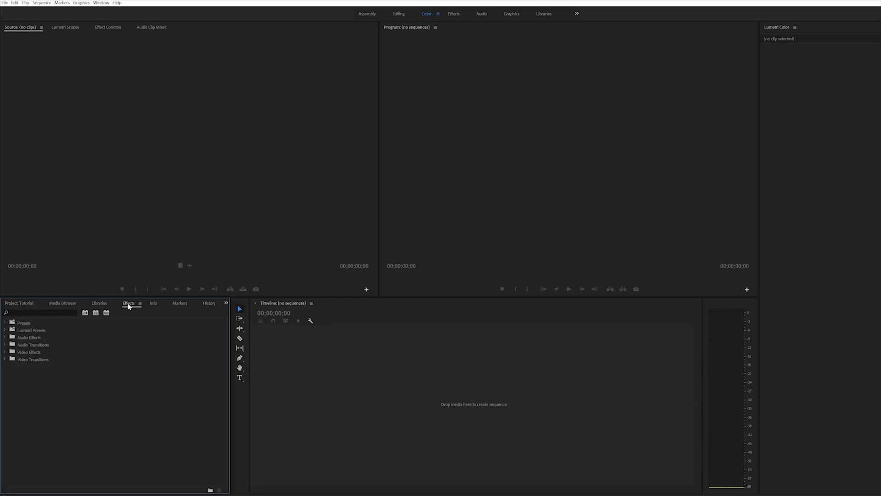
left_click_drag(129, 305, 121, 96)
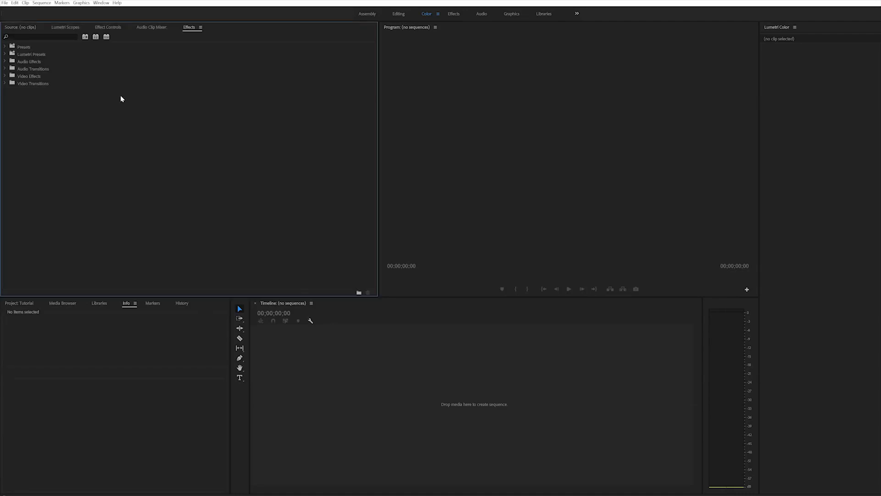
left_click_drag(188, 28, 113, 311)
left_click_drag(11, 305, 38, 402)
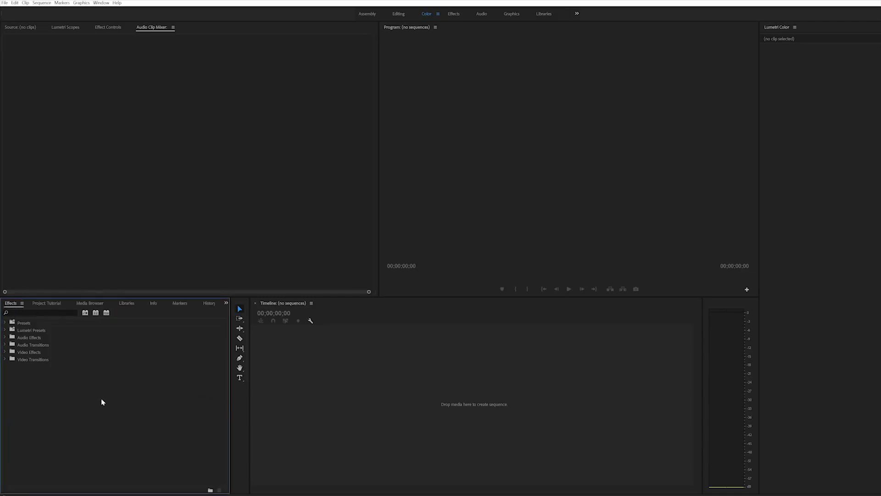
left_click_drag(13, 305, 101, 309)
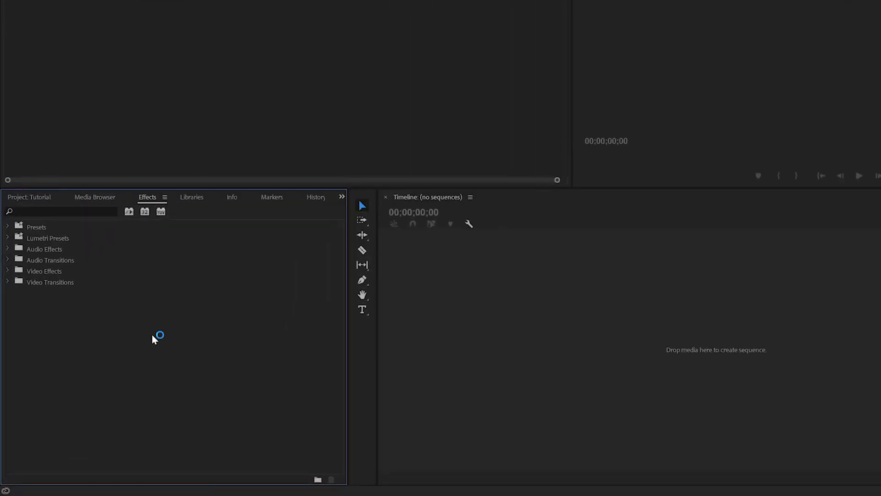
- Import all twelve video clips from the Downloads folder into the Tutorial project
left_click(39, 201)
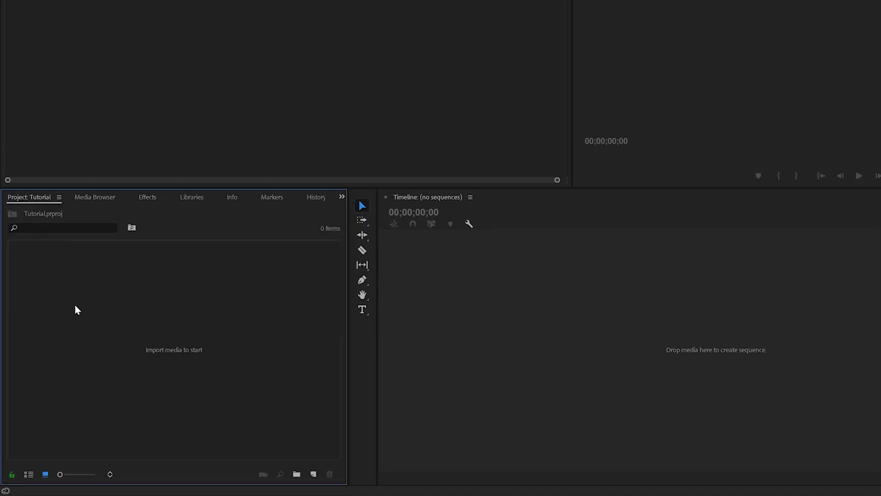
right_click(179, 369)
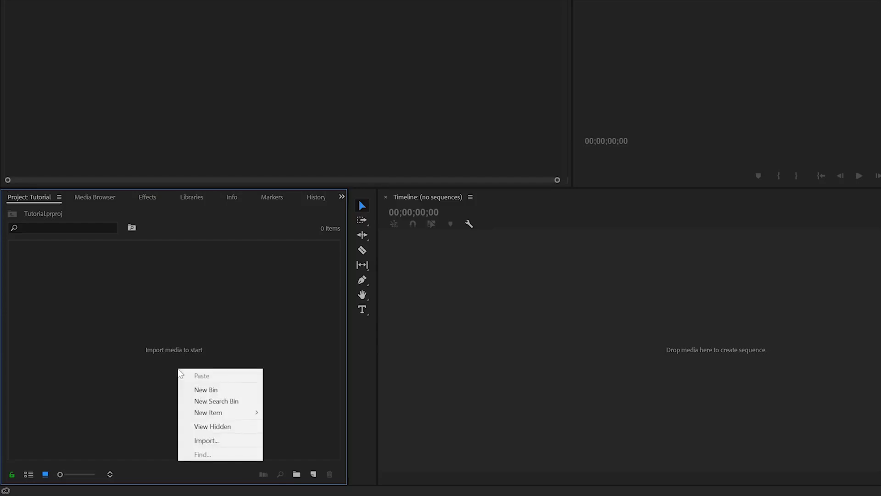
left_click(236, 441)
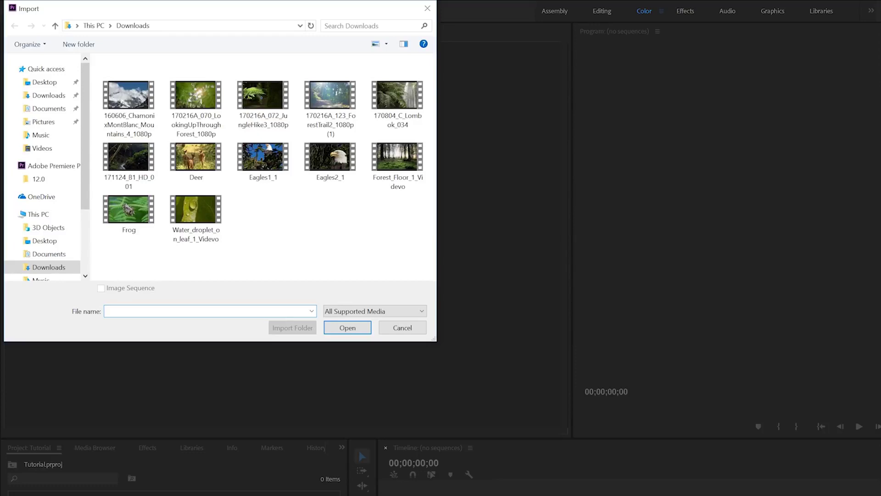
left_click_drag(416, 231, 138, 100)
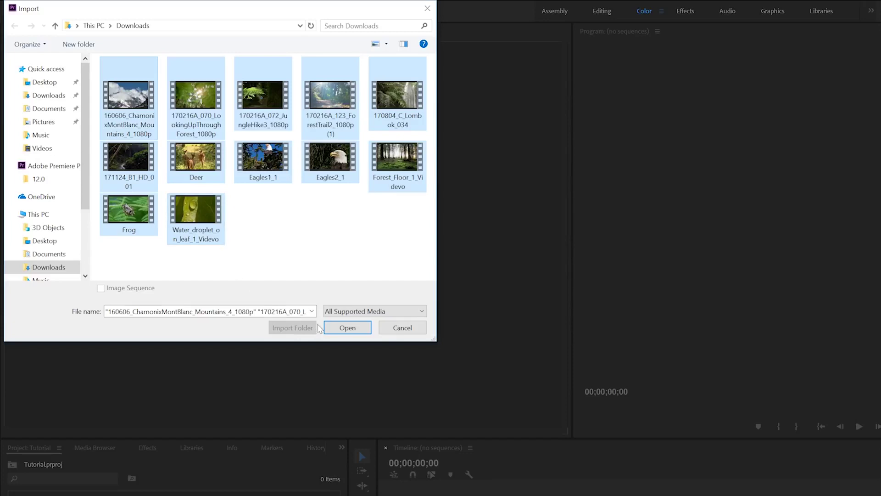
left_click(347, 336)
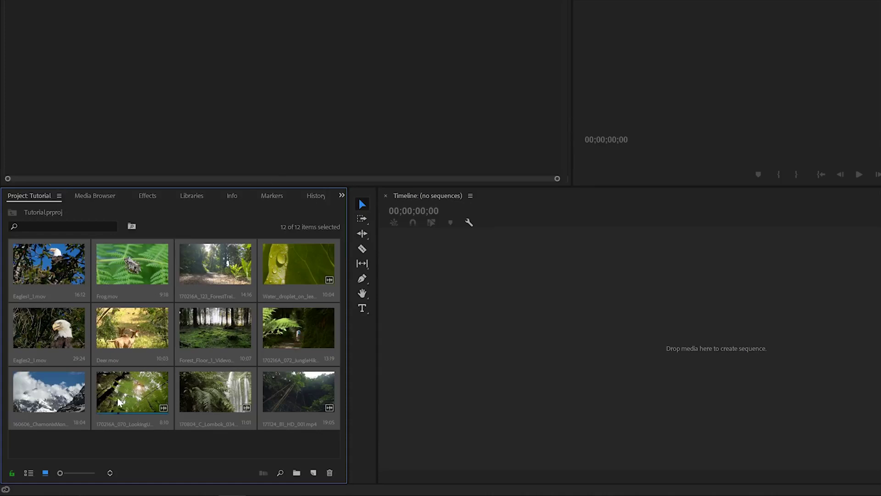
- Show the project clips as a list and move the Video Info column directly after Frame Rate
left_click(28, 472)
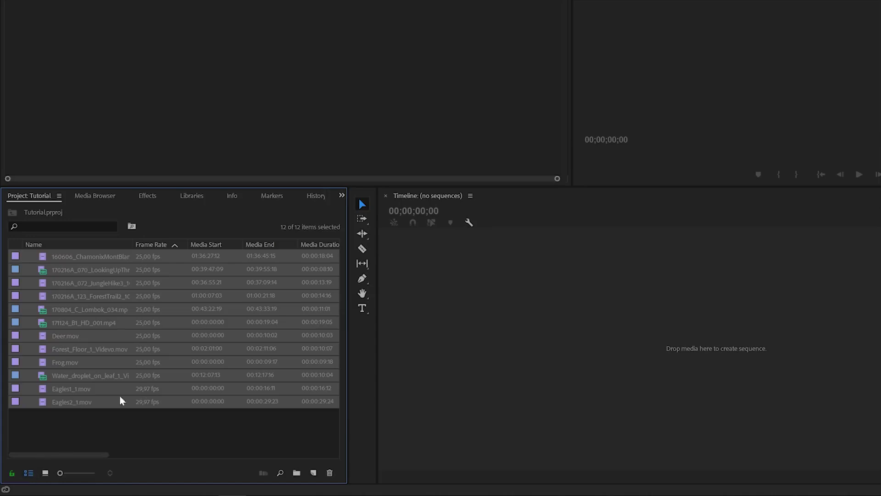
left_click_drag(107, 454, 187, 453)
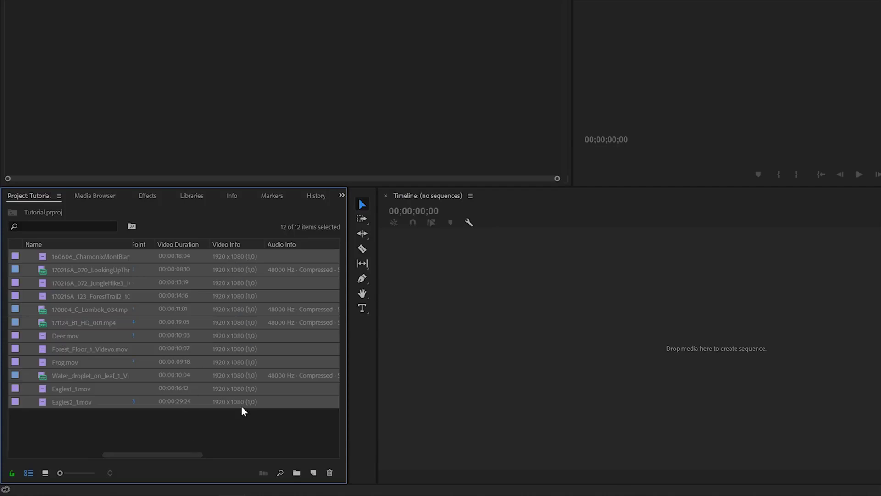
left_click_drag(152, 455, 119, 456)
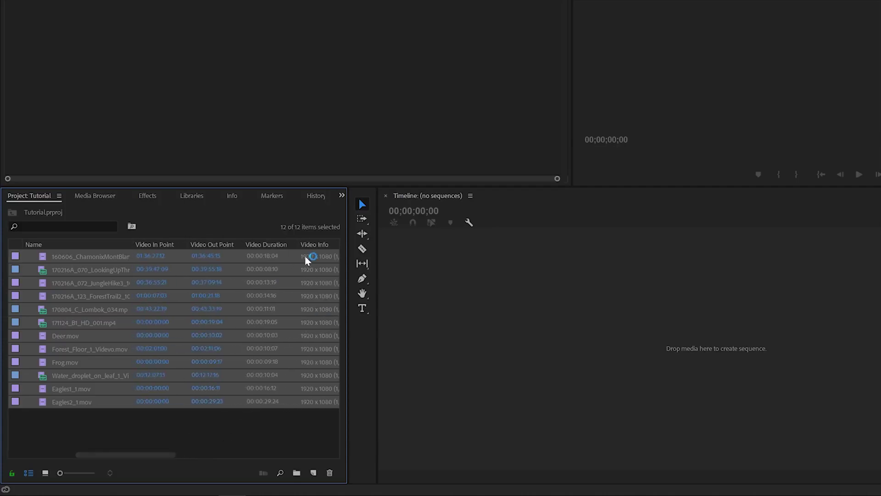
mouse_move(320, 244)
left_mouse_down()
mouse_move(130, 244)
mouse_move(190, 244)
left_mouse_up()
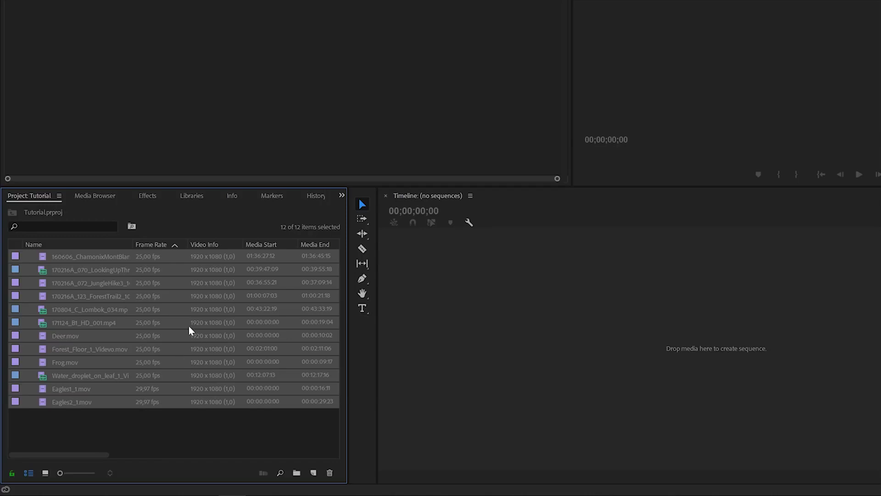
left_click(186, 422)
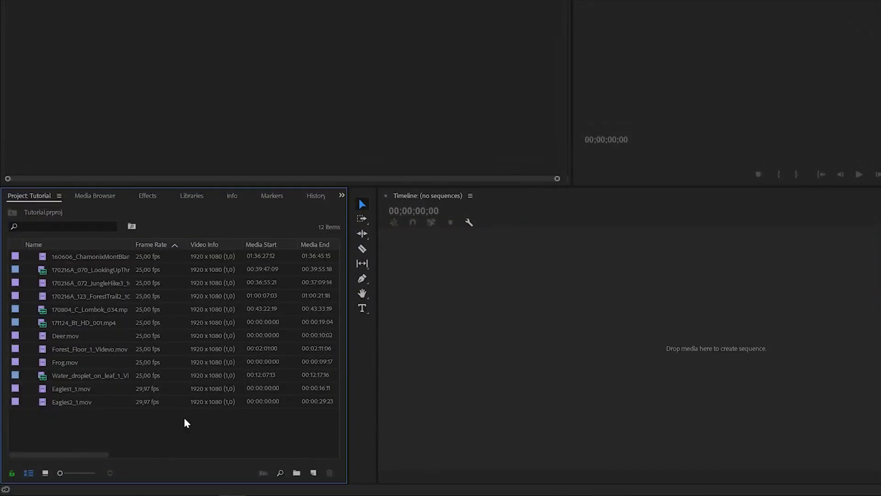
- Examine the Digital SLR 1080p presets for a new sequence, including DSLR 1080p24, 1080p25 and 1080p30, without creating one
left_click(314, 472)
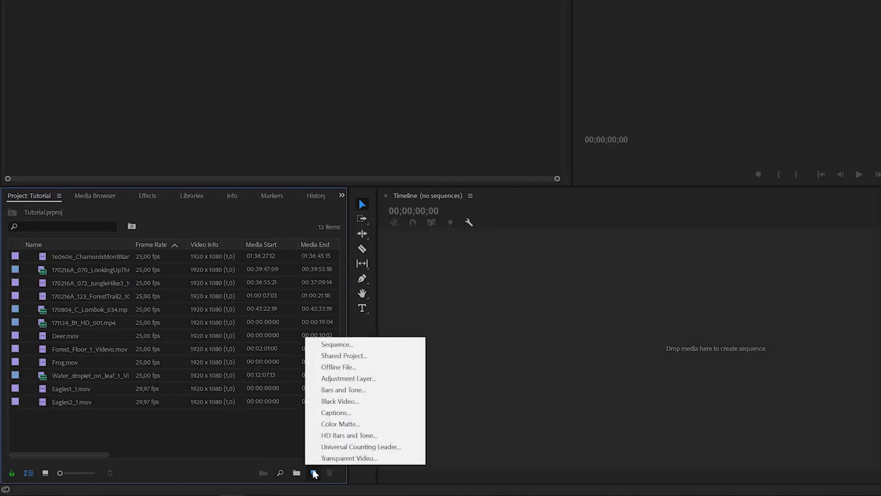
left_click(340, 344)
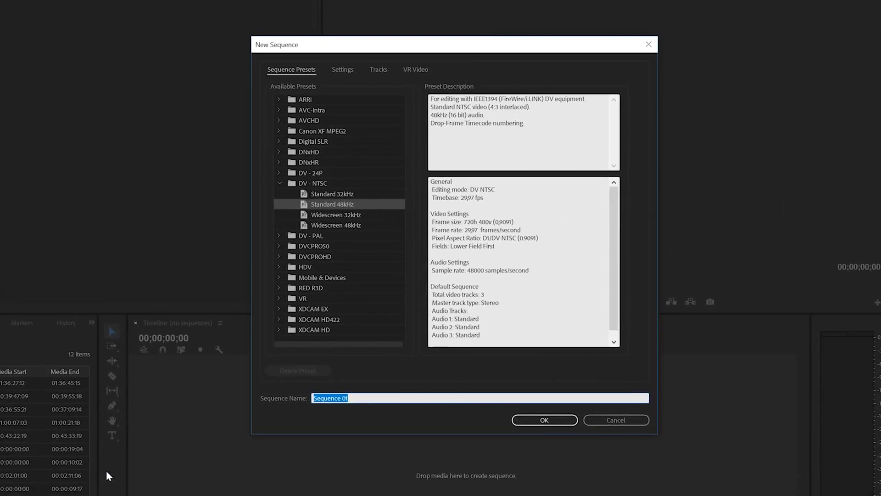
left_click(281, 183)
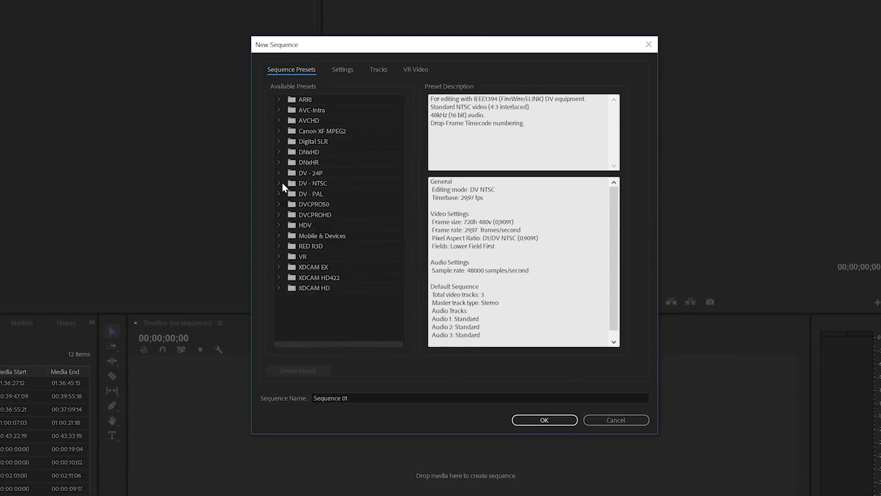
left_click(279, 139)
left_click(292, 152)
left_click(343, 162)
left_click(341, 173)
left_click(342, 184)
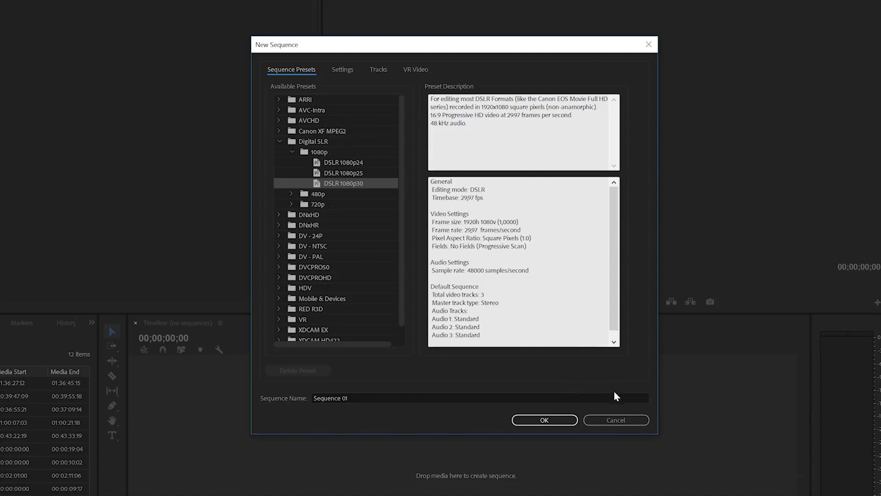
left_click(628, 426)
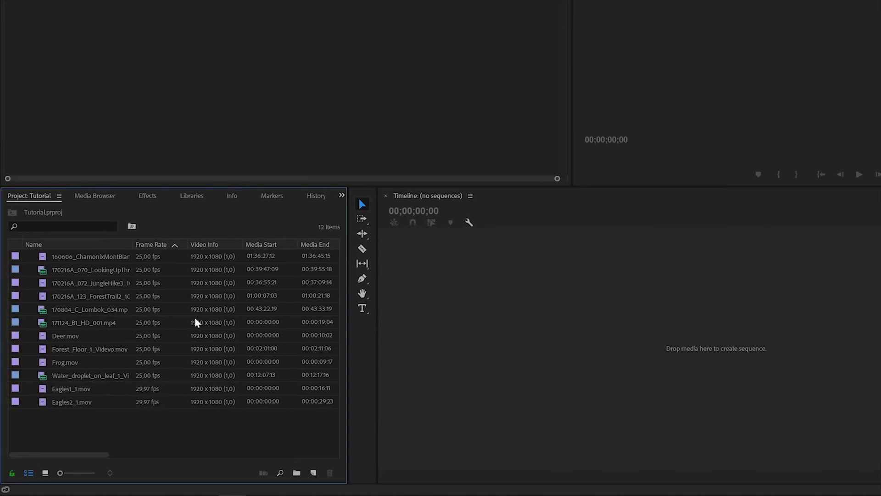
- Create a new sequence from the clip 160606_ChamonixMontBlanc_Mountains_4_1080p.mov and deselect the clip in the timeline
right_click(75, 260)
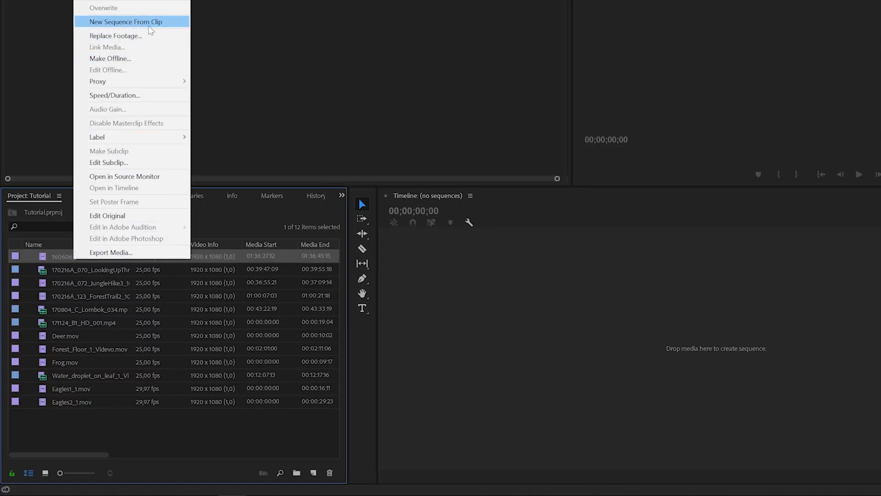
left_click(159, 30)
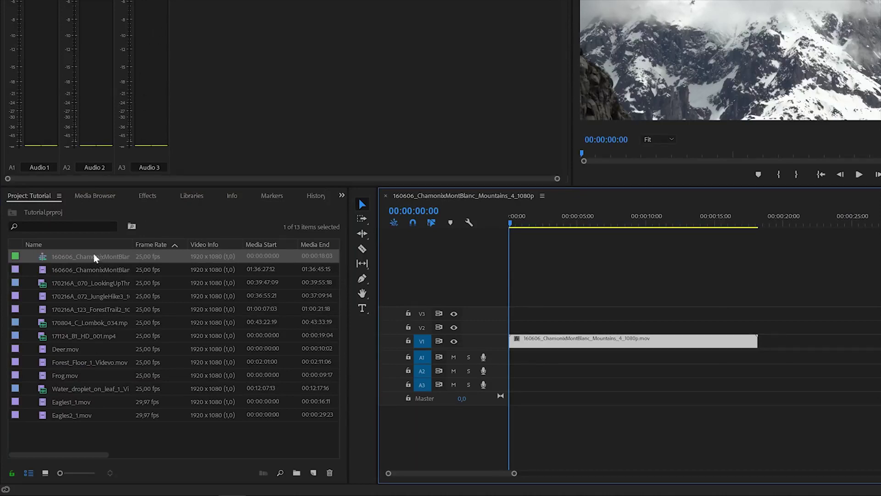
left_click(558, 323)
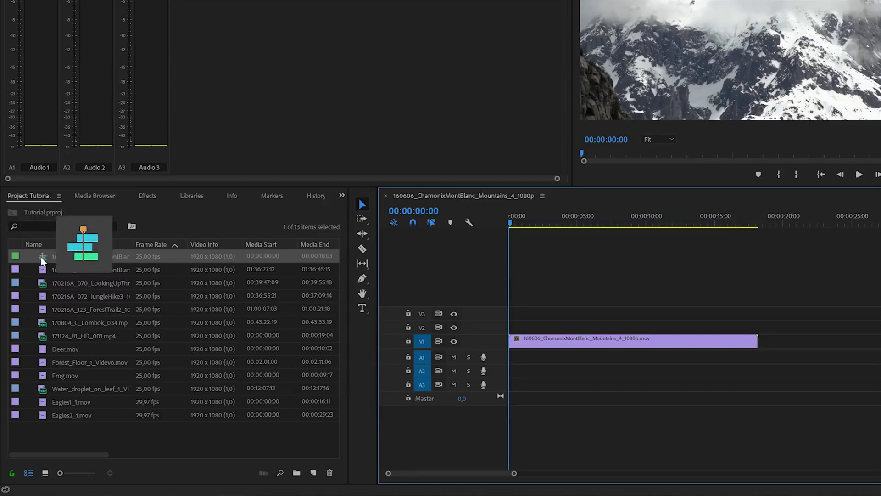
- Check the frame size, frame rate and audio format in the new sequence's properties
right_click(66, 258)
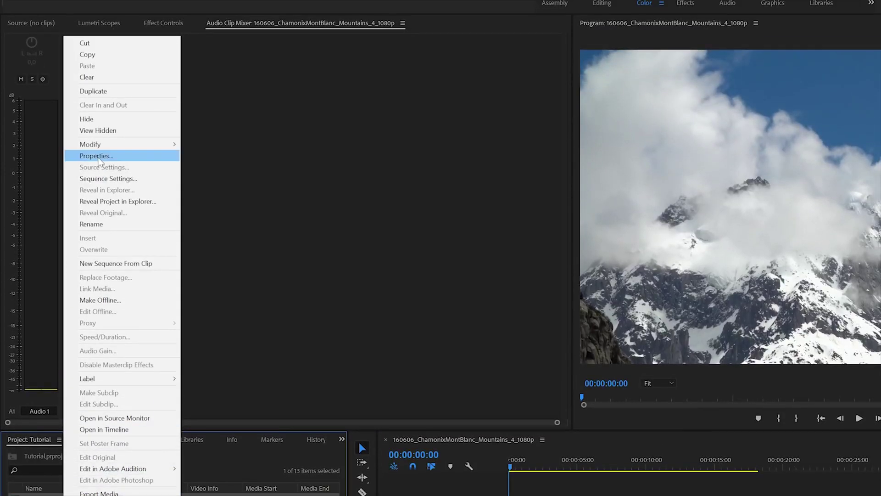
left_click(98, 157)
left_click_drag(113, 68, 35, 47)
left_click(120, 86)
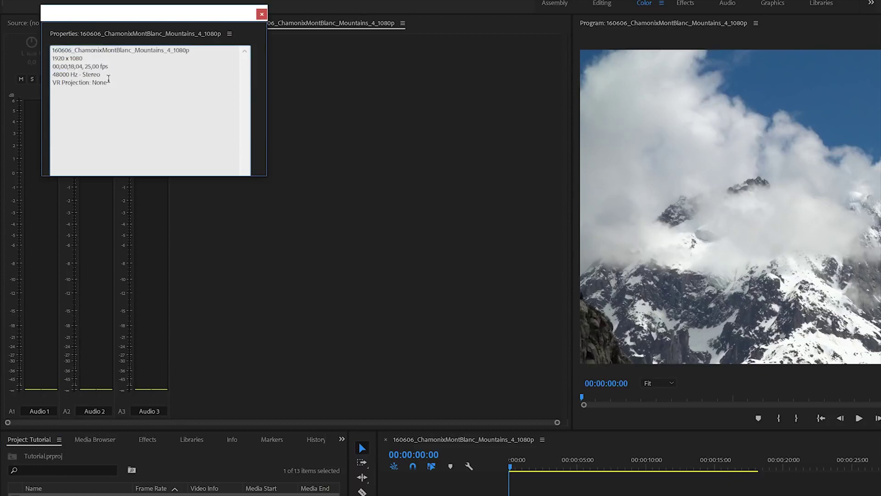
left_click_drag(120, 86, 38, 47)
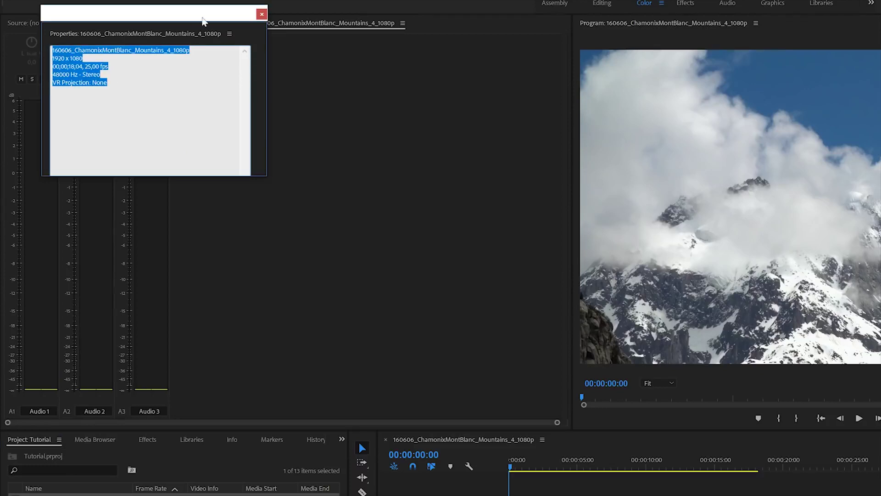
left_click(261, 14)
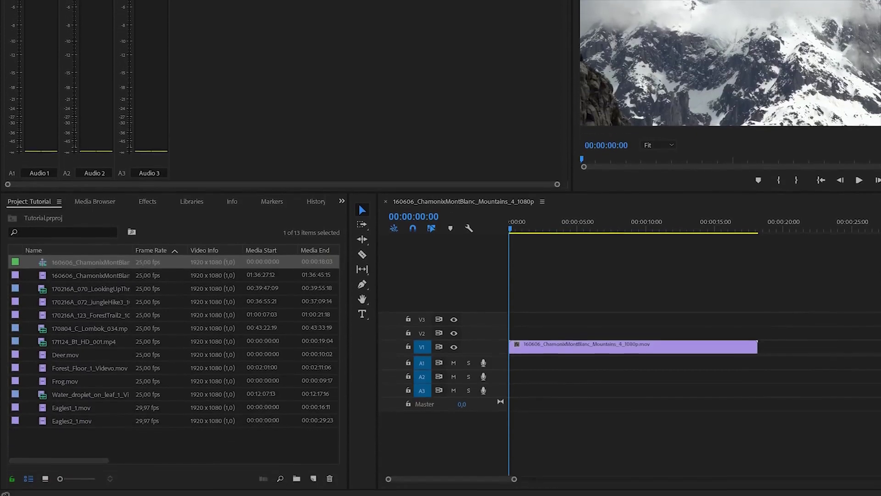
- Rename the new sequence in the project as Sequence
left_click(74, 468)
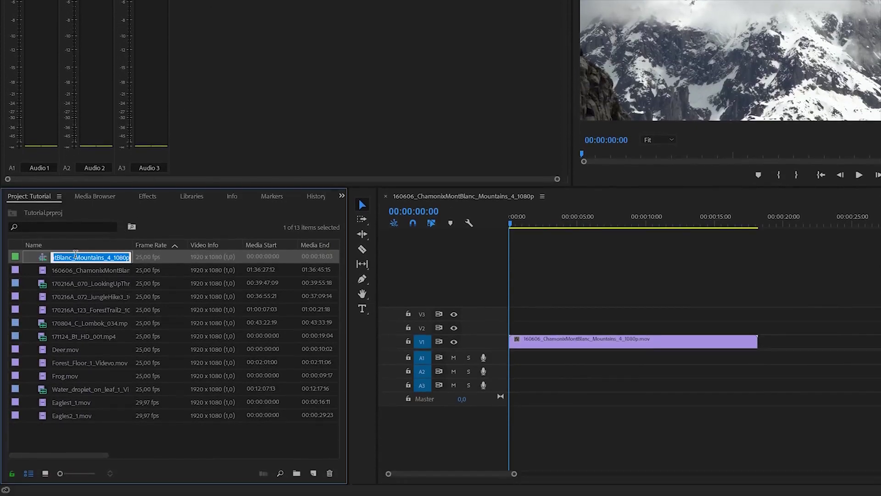
type("Sequence")
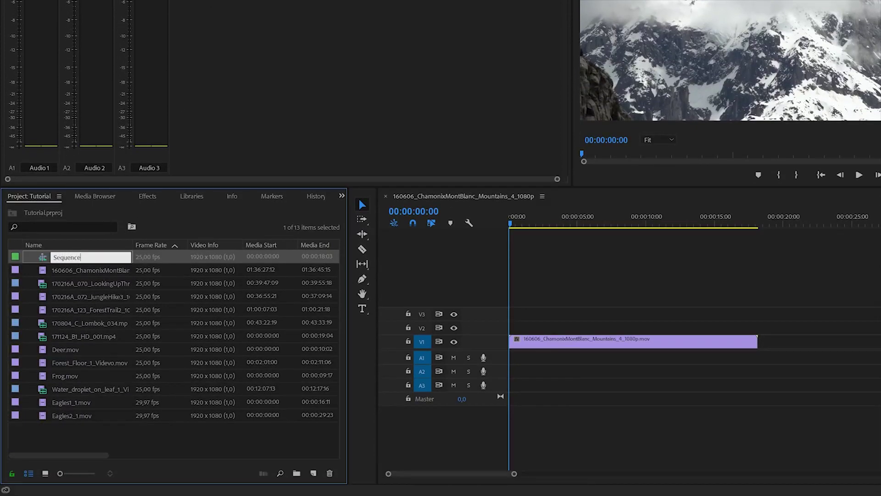
key("Return")
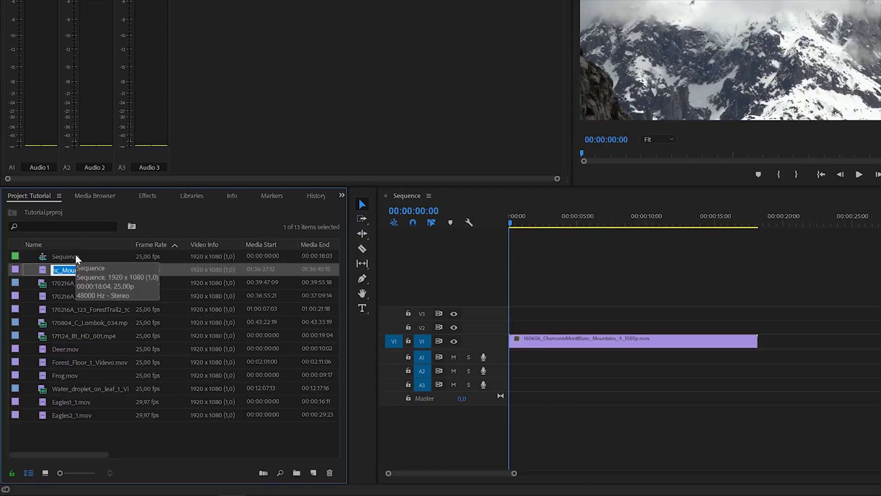
left_click(84, 441)
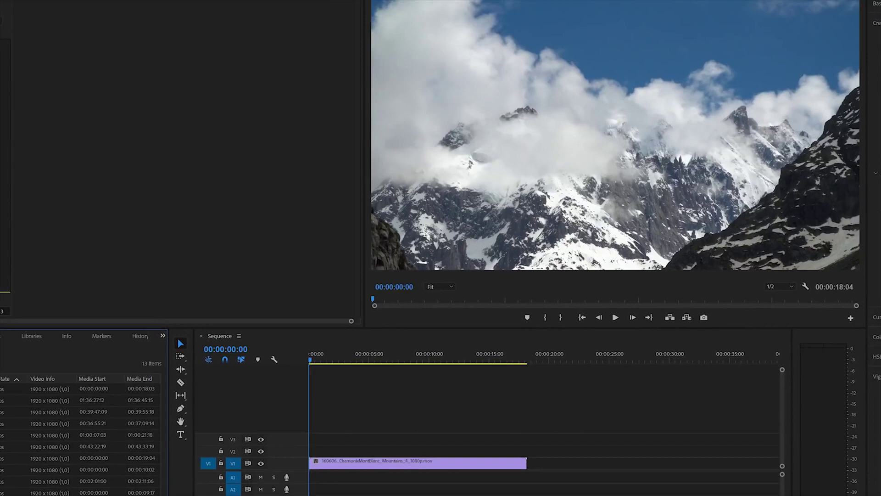
- Trim the end of the ChamonixMontBlanc mountain clip on V1 to about 13 seconds
left_click_drag(318, 359, 393, 368)
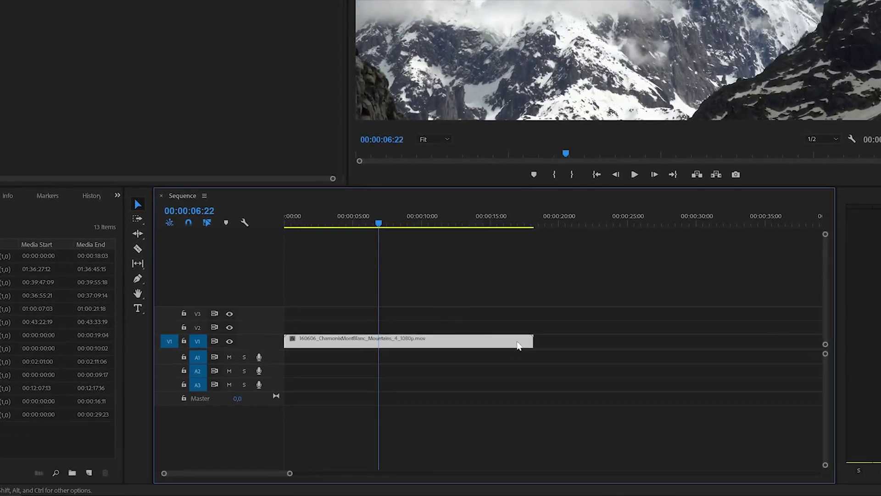
left_click_drag(527, 463, 524, 462)
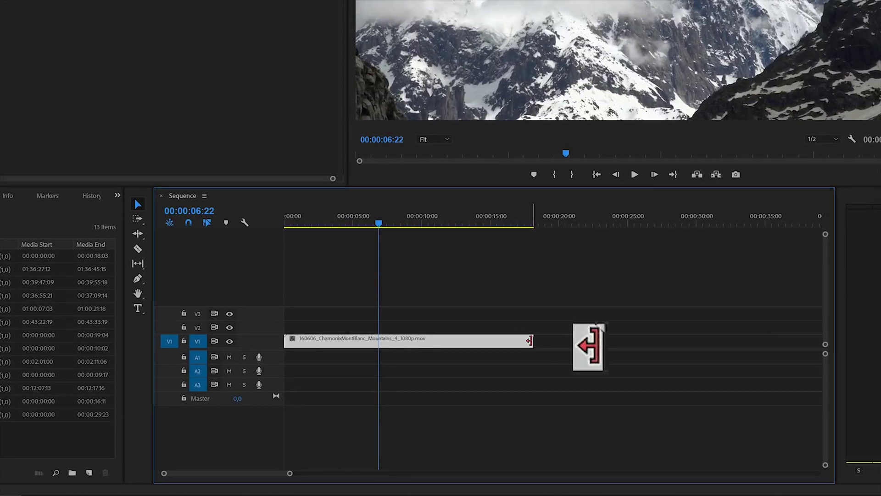
left_click_drag(529, 340, 460, 347)
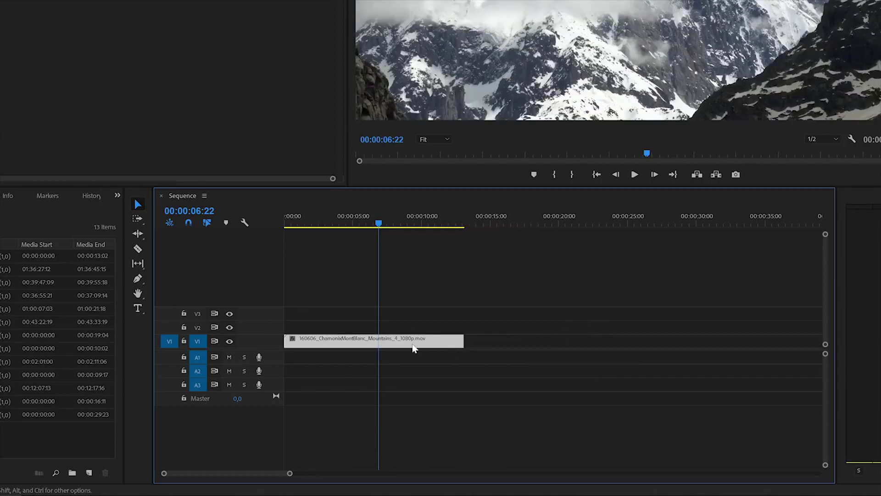
- Trim about 4 seconds off the mountain clip's start and move the clip back to the beginning of the sequence
left_click_drag(286, 341, 339, 340)
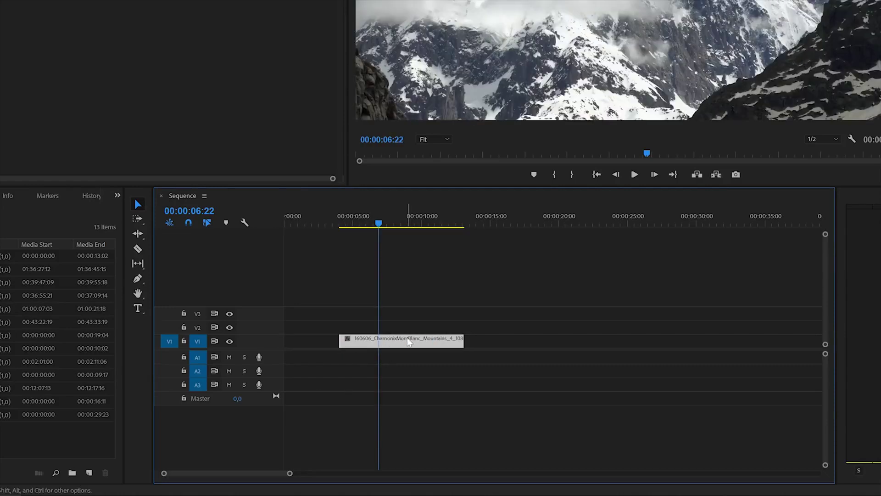
left_click_drag(407, 341, 347, 349)
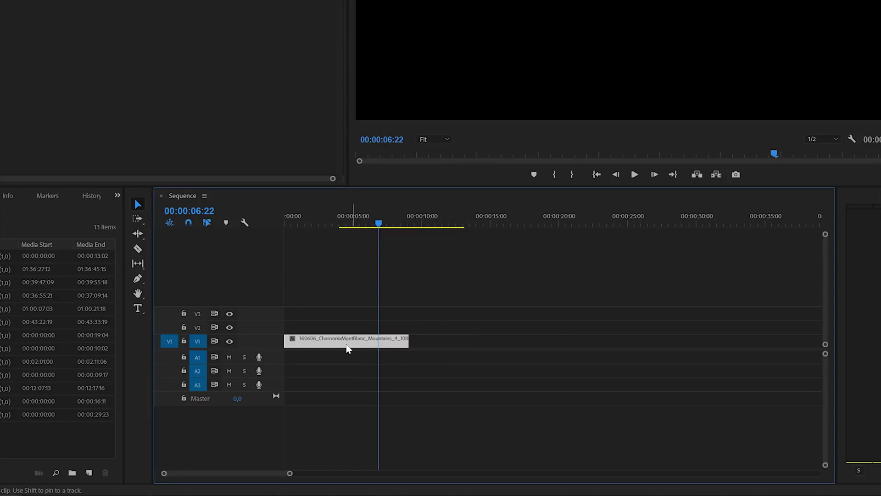
left_click_drag(324, 225, 369, 235)
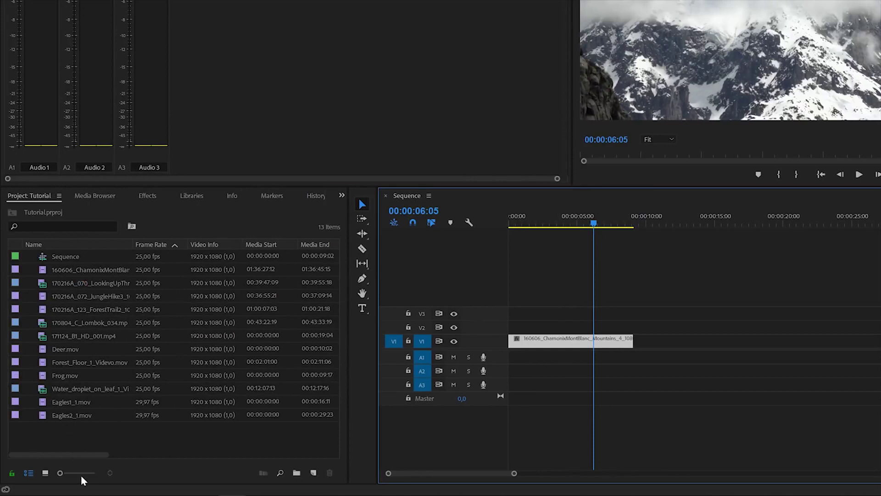
- Show the project clips as thumbnails and place Frog.mov on V1 directly after the mountain clip
left_click(45, 472)
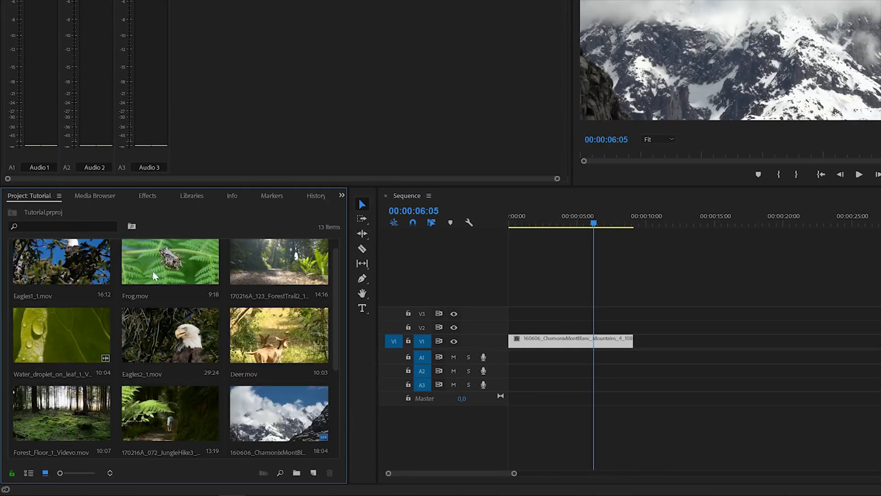
left_click(162, 260)
left_click_drag(361, 289, 636, 340)
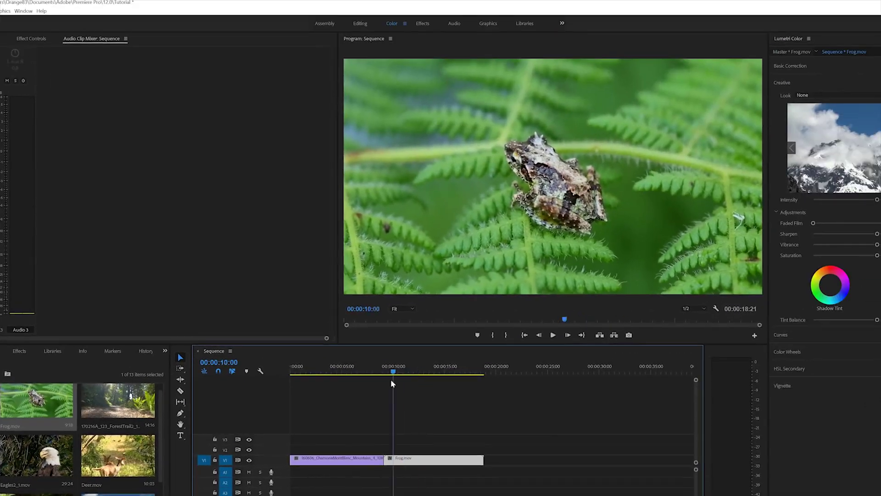
left_click_drag(390, 379, 420, 386)
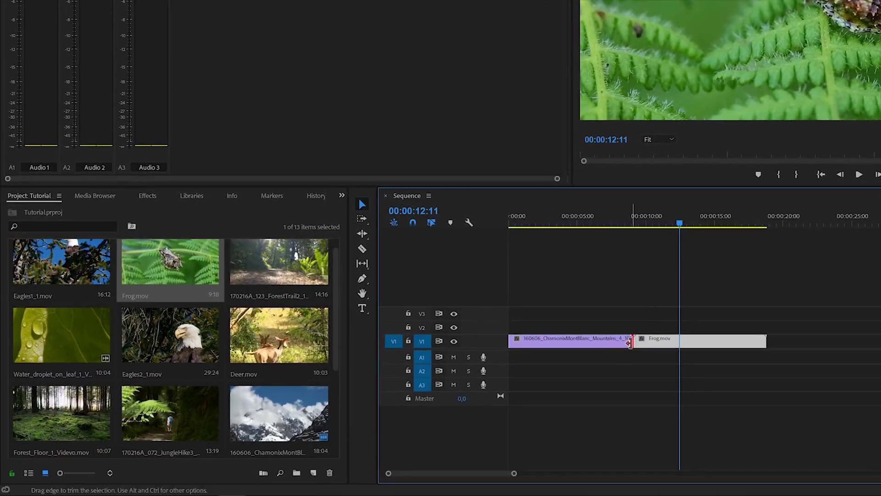
- Shorten the mountain clip's end to about 8 seconds and close the gap by moving Frog.mov against it
left_click_drag(629, 342, 613, 345)
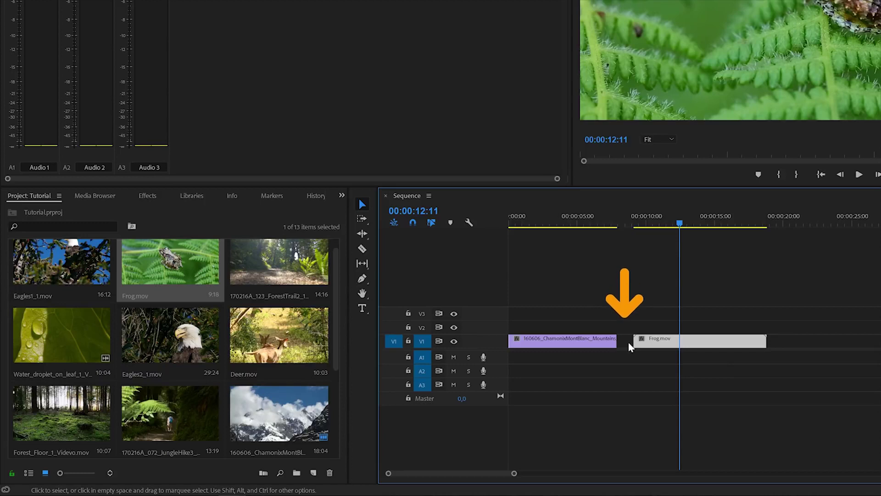
left_click_drag(667, 345, 652, 345)
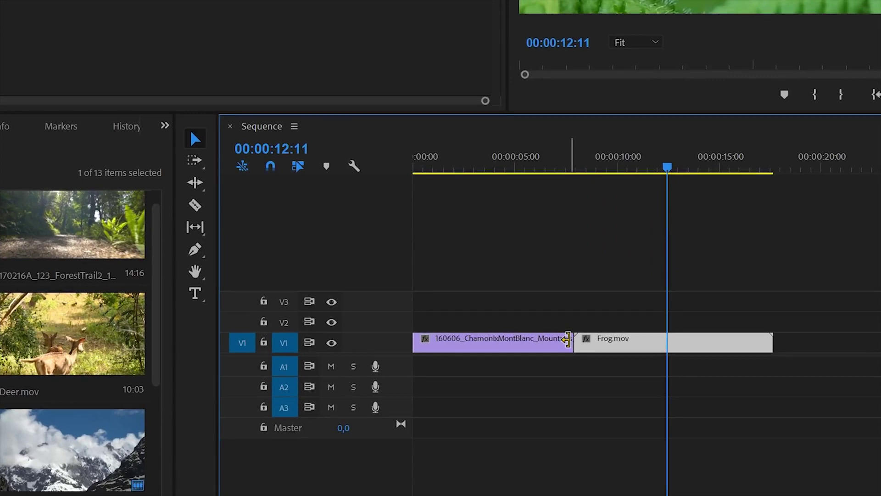
- Ripple-trim the mountain clip's end to about 7 seconds and cut about 2.5 seconds off the start of Frog.mov
left_click_drag(568, 339, 543, 341)
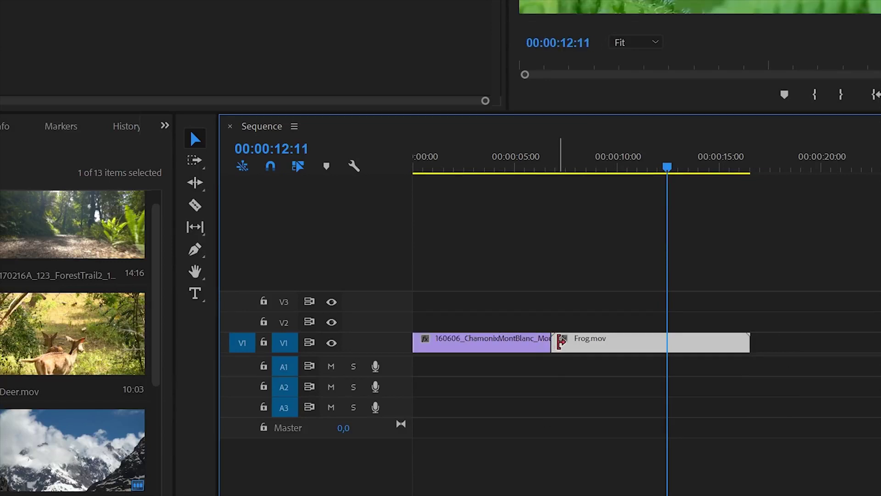
left_click_drag(560, 341, 613, 351)
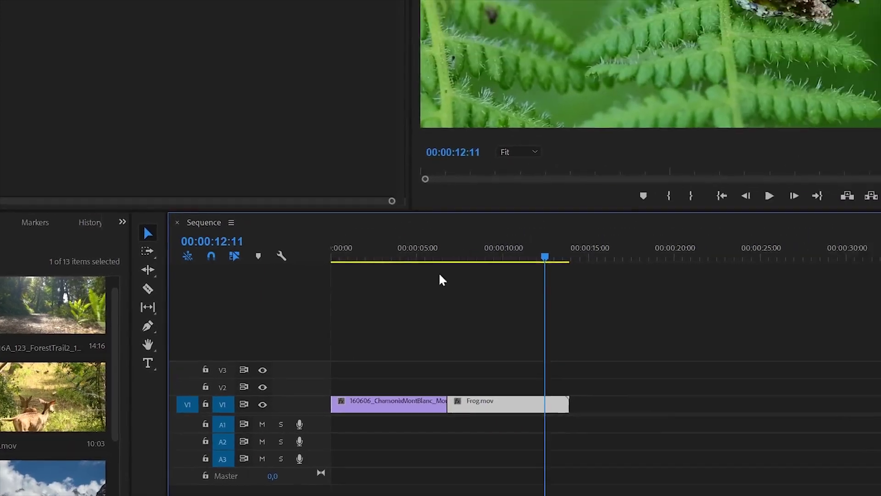
mouse_move(440, 258)
left_mouse_down()
mouse_move(463, 267)
mouse_move(433, 271)
left_mouse_up()
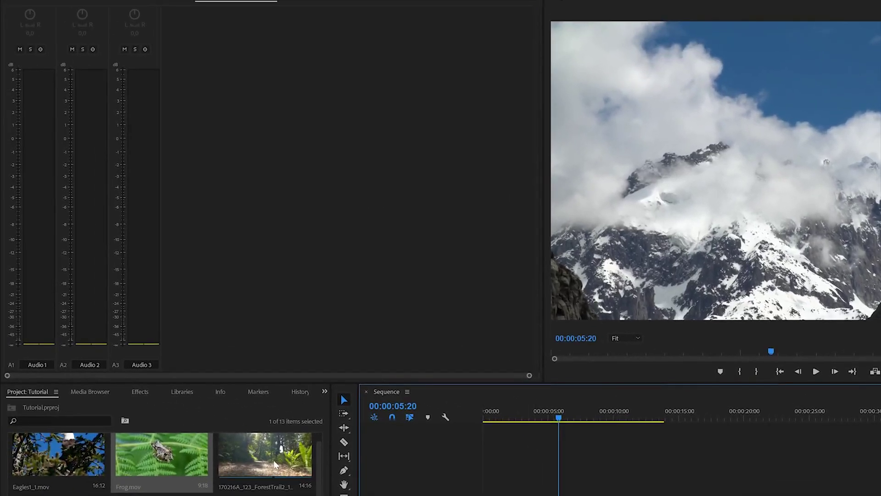
- Open the 170216A_123_ForestTrail2_1080p clip in the Source monitor and mark its In point at 01:00:12:18
double_click(273, 458)
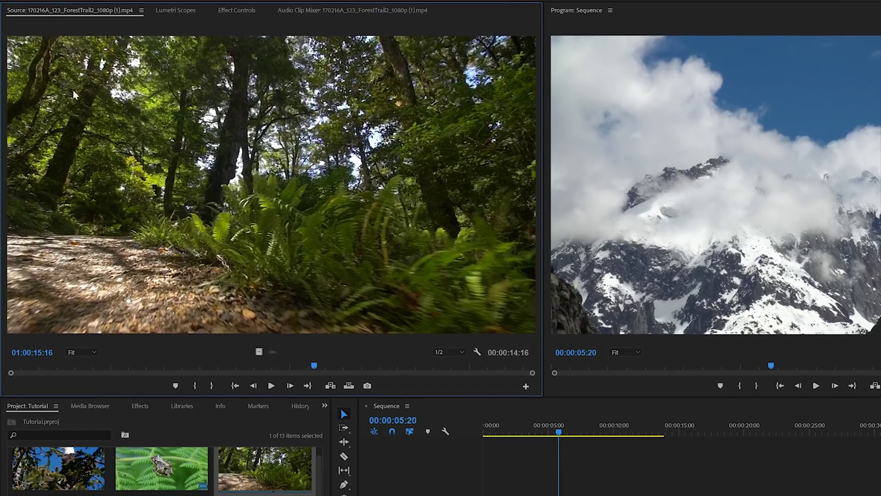
left_click_drag(314, 366, 208, 366)
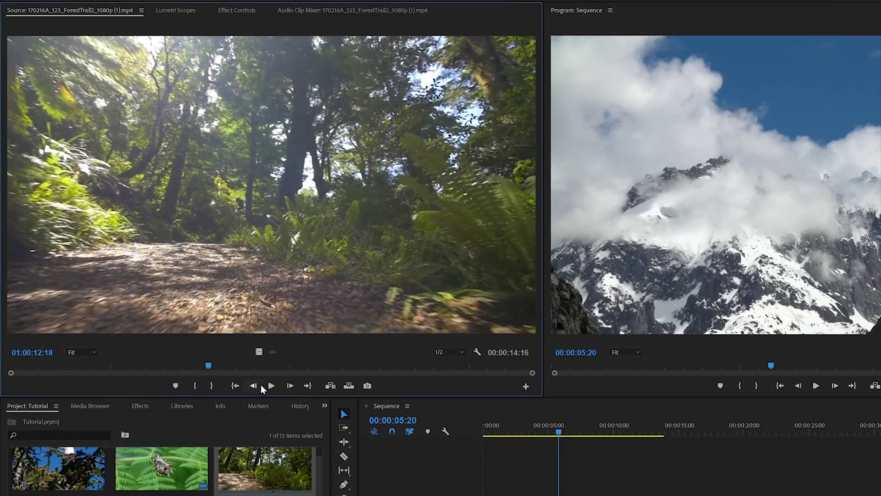
left_click(195, 389)
- Mark the forest trail clip's Out point at 01:00:15:16 and place the marked section on V1 directly after Frog.mov
left_click(277, 387)
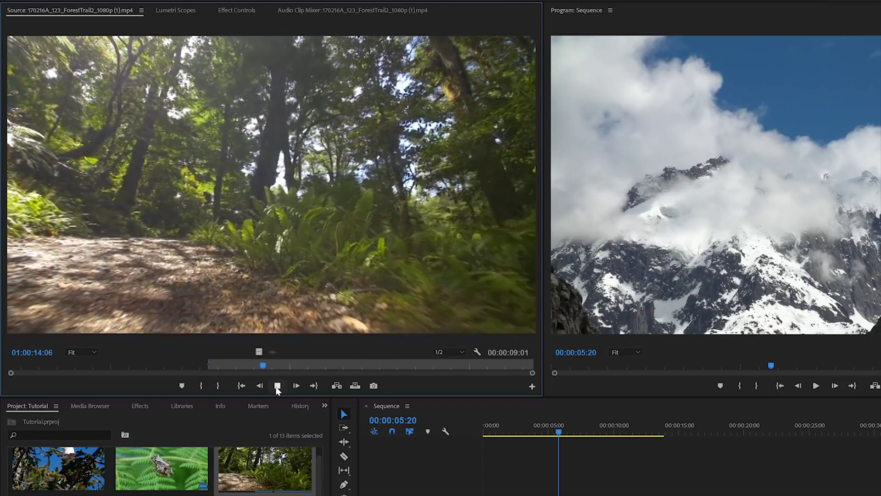
left_click(277, 387)
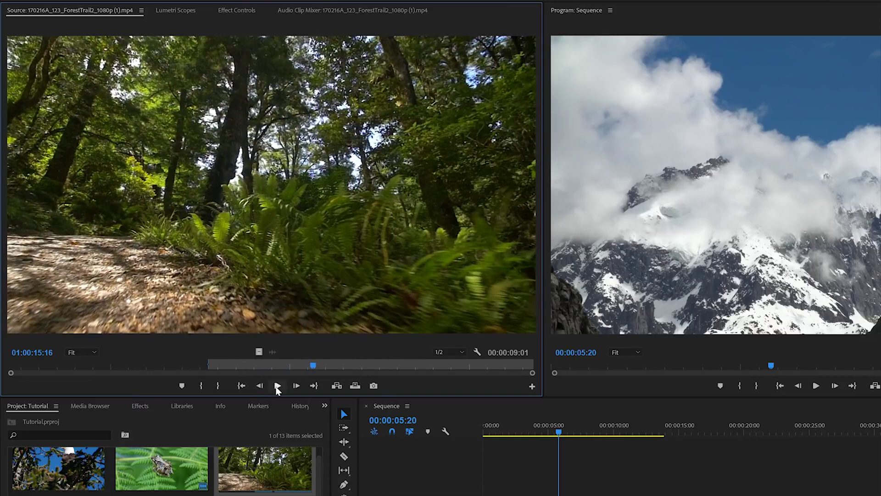
left_click(215, 389)
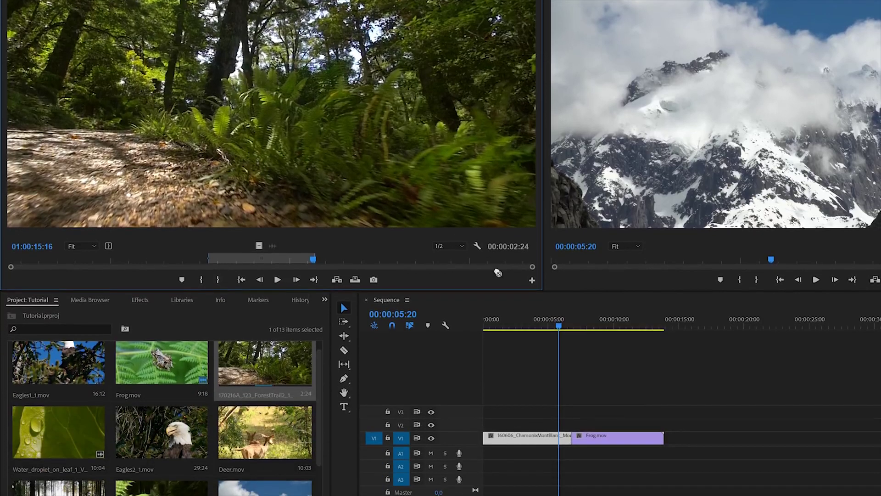
left_click_drag(257, 271, 667, 495)
left_click_drag(668, 433, 670, 439)
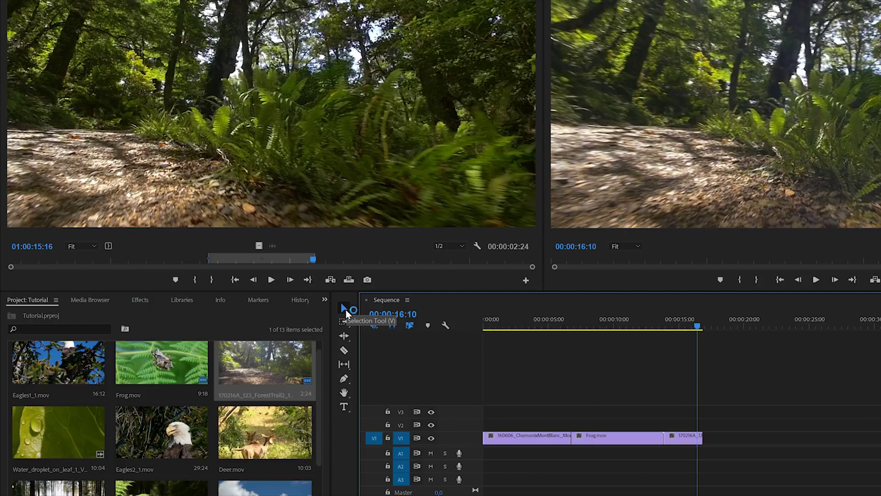
- Split the forest trail clip on V1 at 00:00:16:10 with the Razor tool and save the project
left_click(344, 353)
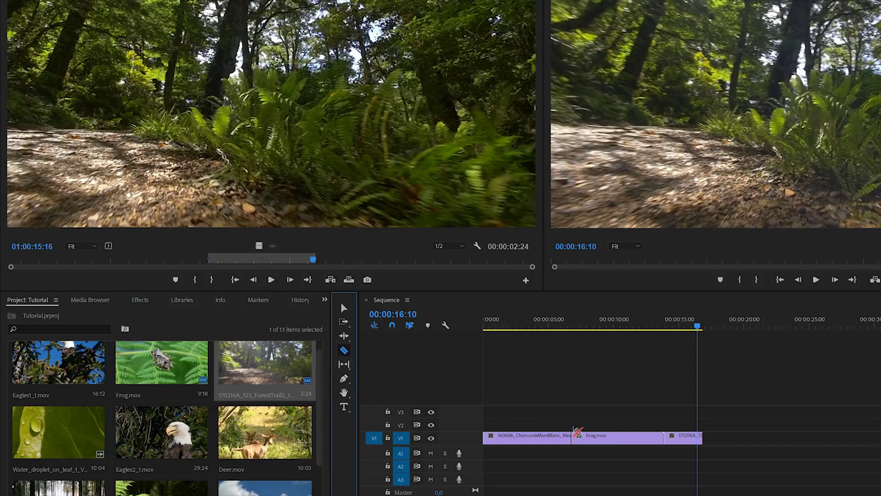
left_click(697, 438)
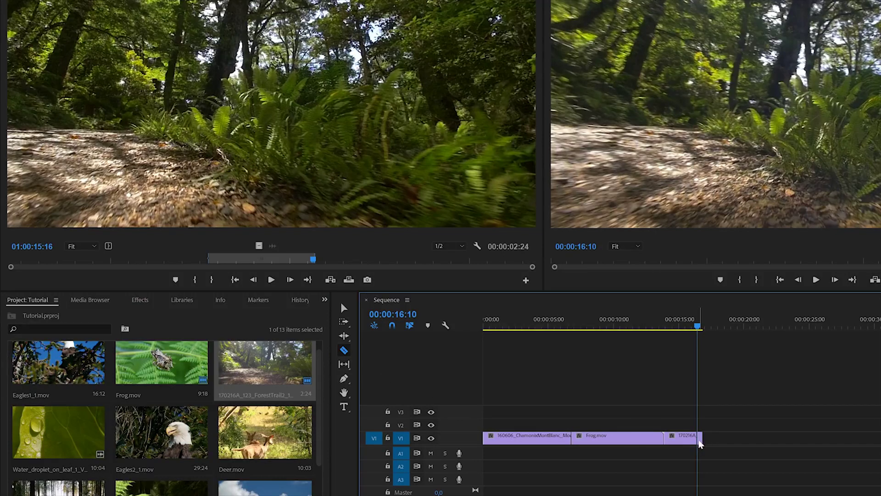
key("ctrl+s")
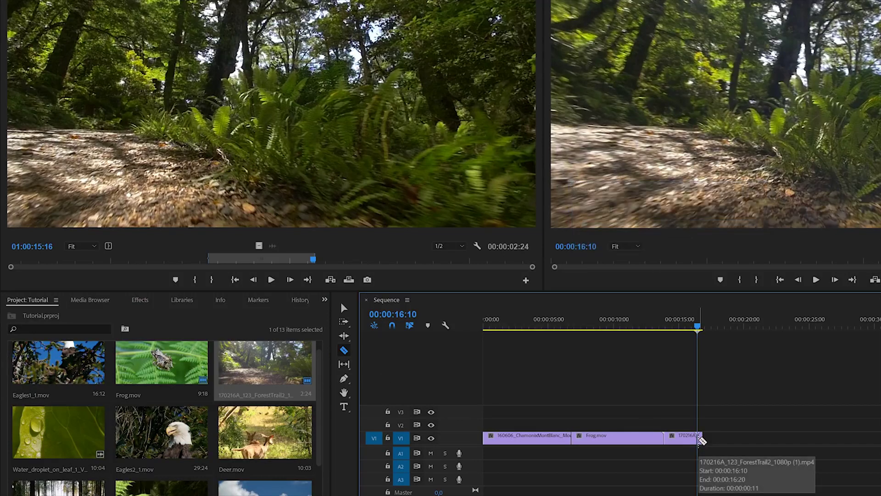
scroll(576, 415, "up", 10)
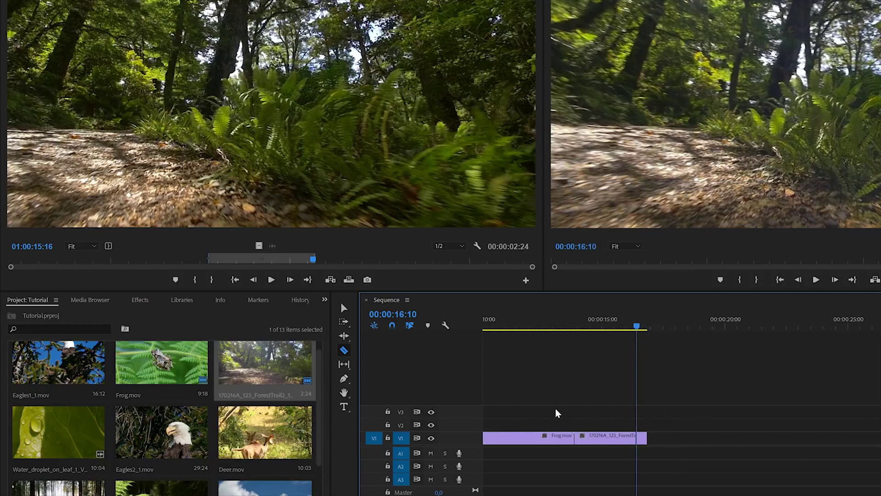
- Set the playhead to 00:00:16:13 and select the cut-off end piece of the forest trail clip with the Selection tool
mouse_move(665, 327)
left_mouse_down()
mouse_move(635, 327)
mouse_move(680, 334)
left_mouse_up()
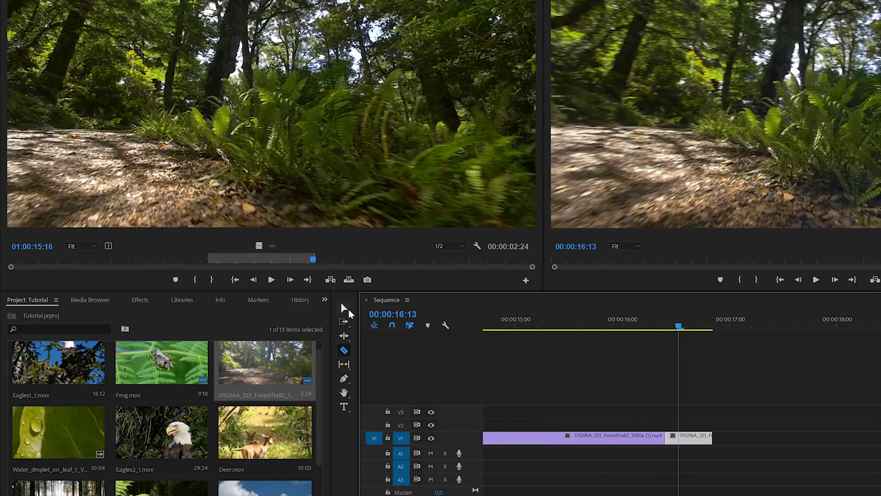
left_click(343, 307)
mouse_move(682, 438)
left_mouse_down()
mouse_move(731, 439)
mouse_move(699, 444)
mouse_move(672, 433)
left_mouse_up()
key("minus")
key("minus")
key("minus")
key("minus")
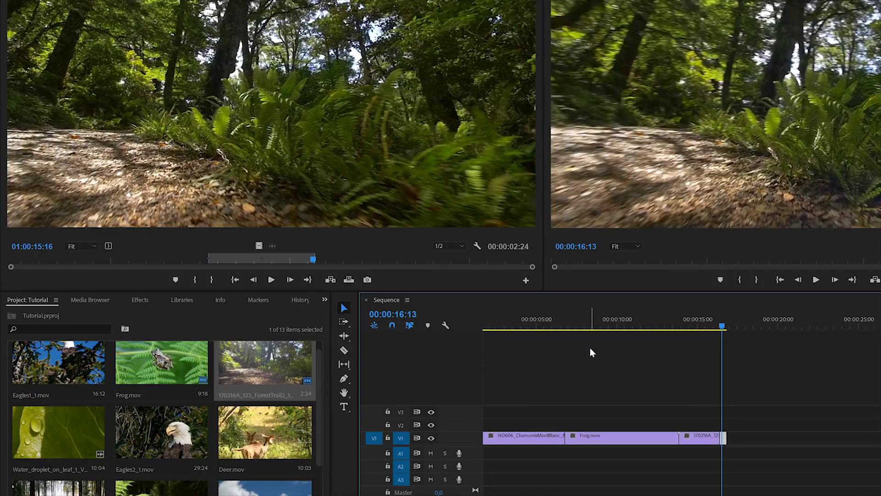
- Open the Dissolve group of the video transitions in the effects library
left_click(146, 301)
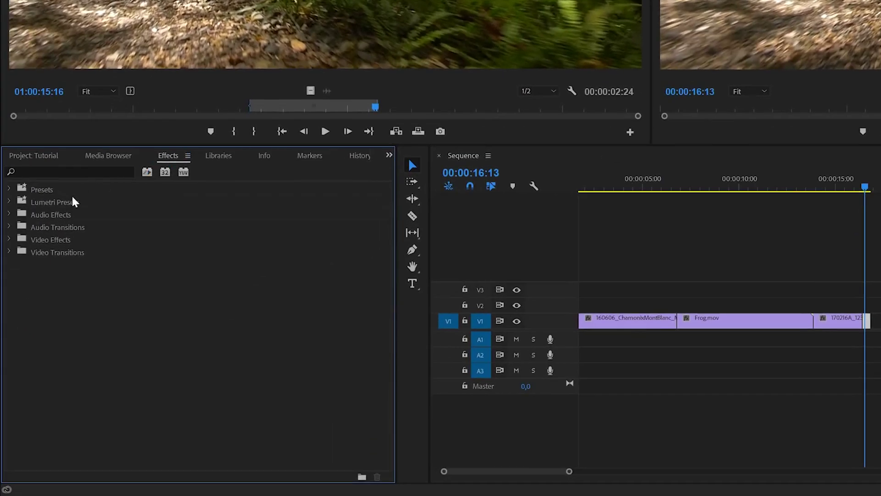
left_click(10, 253)
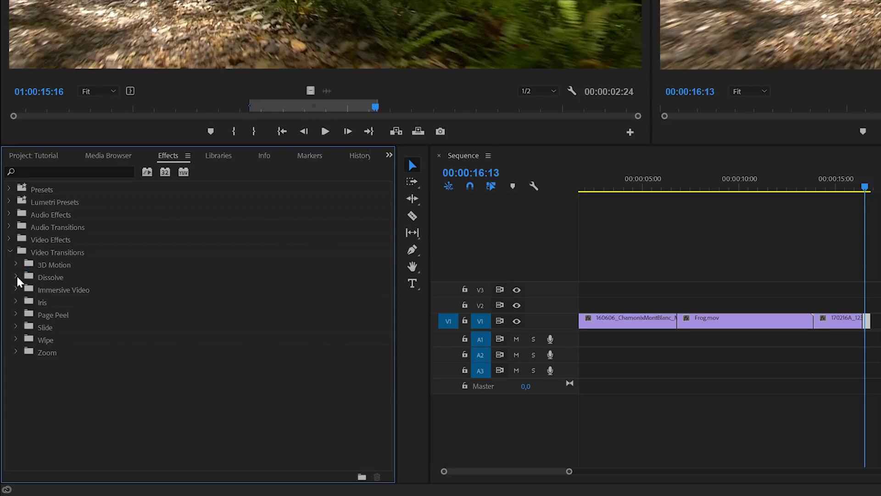
left_click(16, 277)
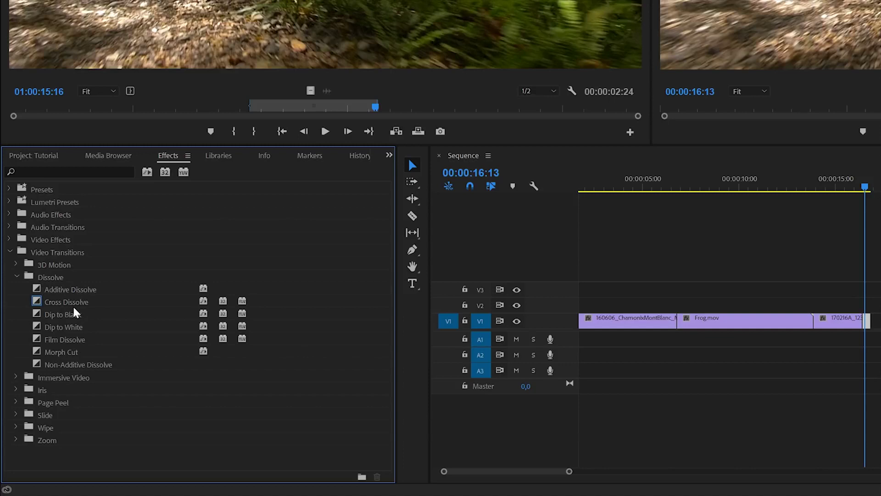
- Set Film Dissolve as the default transition
right_click(51, 303)
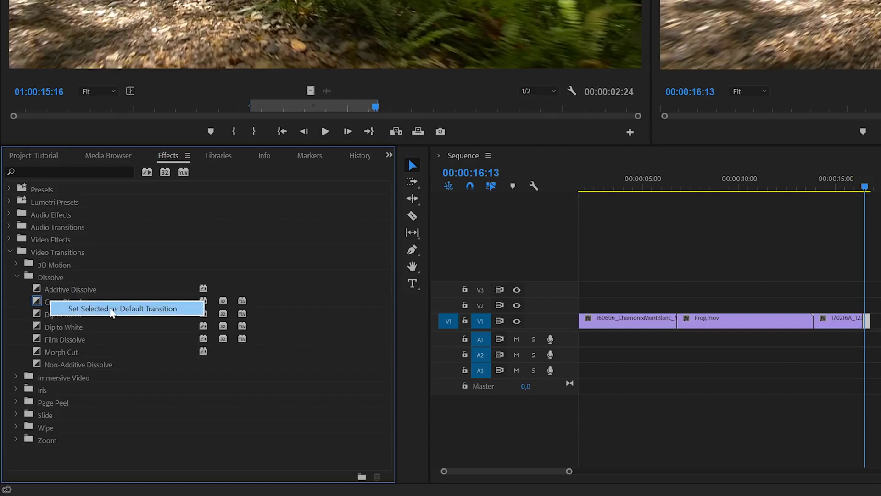
left_click(68, 343)
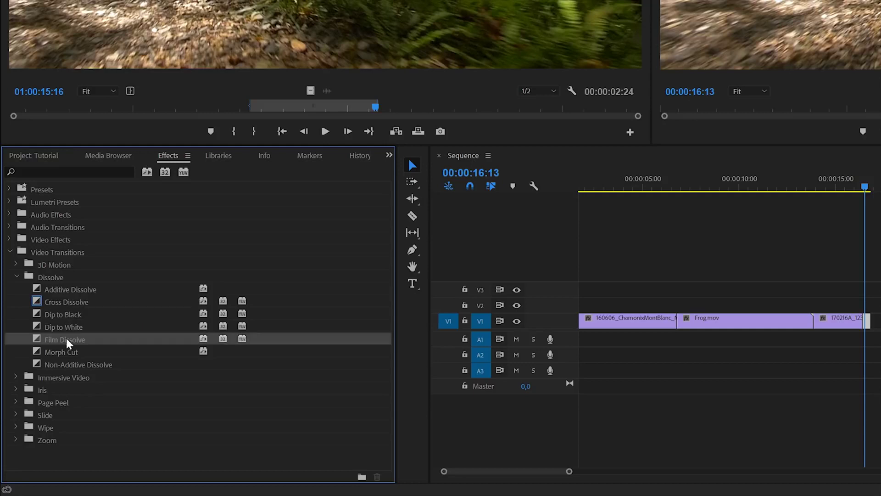
right_click(68, 344)
left_click(104, 349)
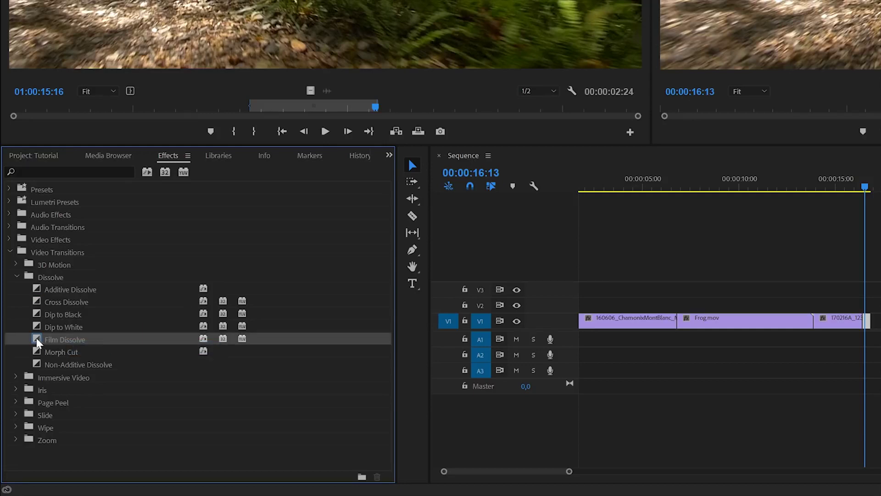
- Set Dip to Black as the default transition and apply it at the cut between the mountain clip and Frog.mov
right_click(56, 316)
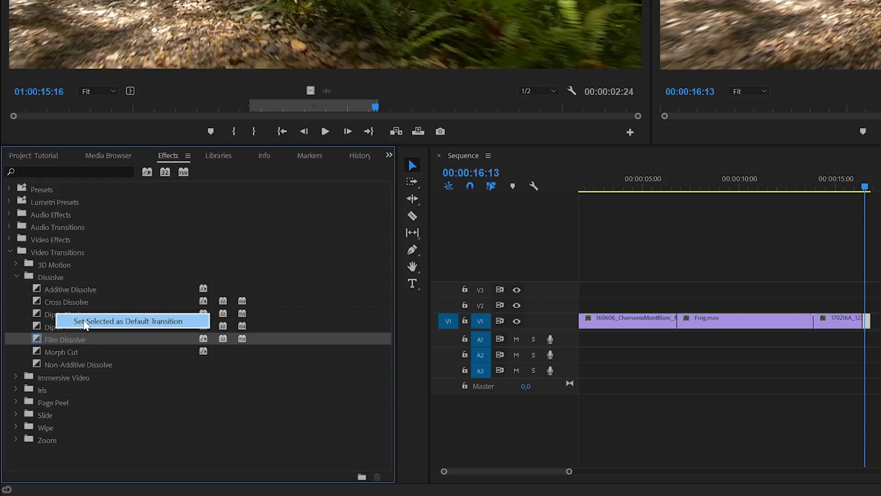
left_click(85, 322)
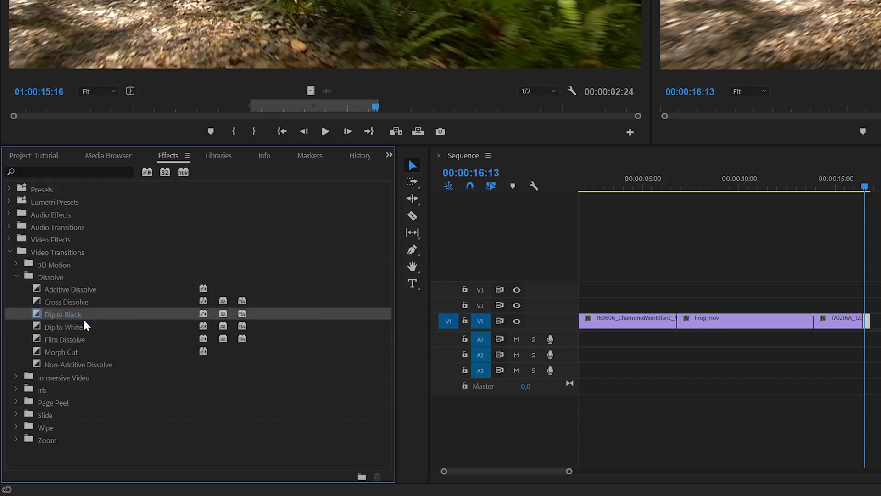
left_click_drag(58, 319, 682, 321)
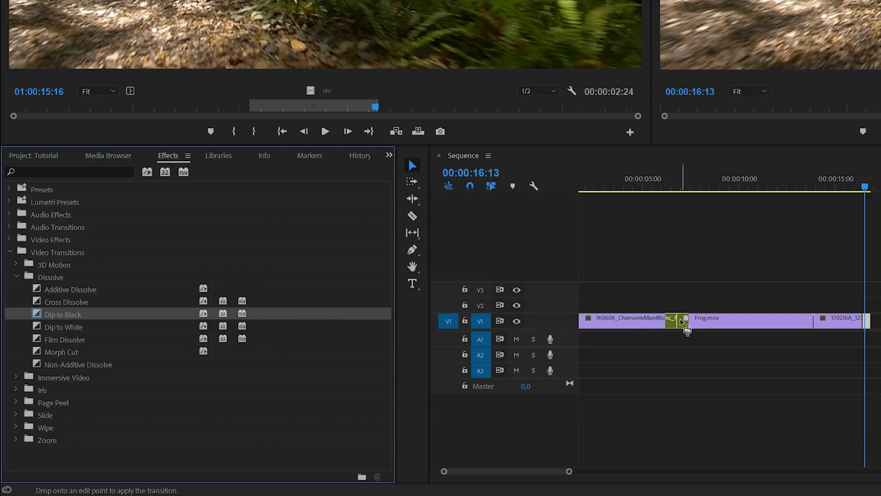
- Drop Dip to Black onto the cut between the mountain clip and Frog.mov and scrub through the transition to 00:00:07:15
left_click_drag(682, 321, 683, 321)
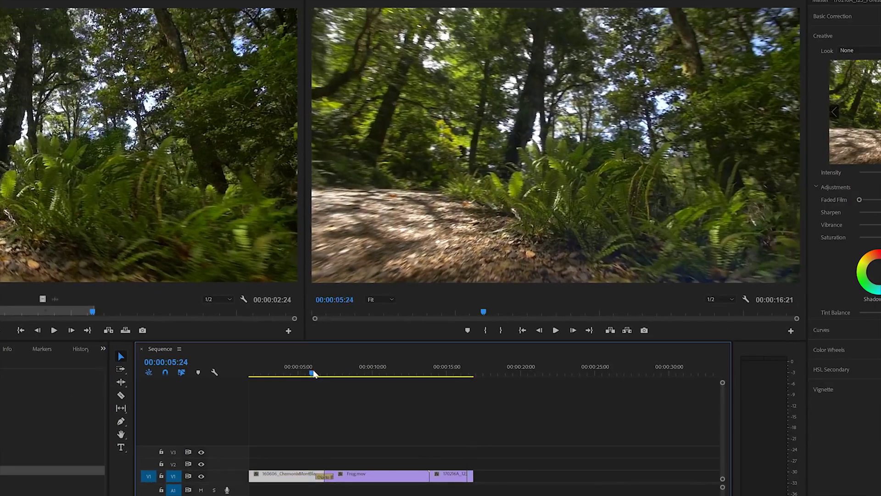
left_click(314, 373)
left_click_drag(314, 373, 337, 376)
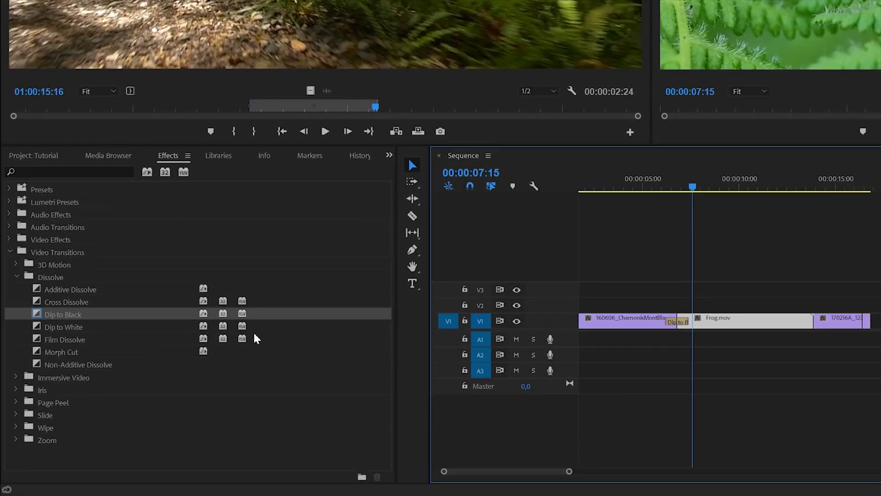
- Add a Cross Dissolve between Frog.mov and the forest trail clip and set its alignment to Center at Cut
left_click(64, 307)
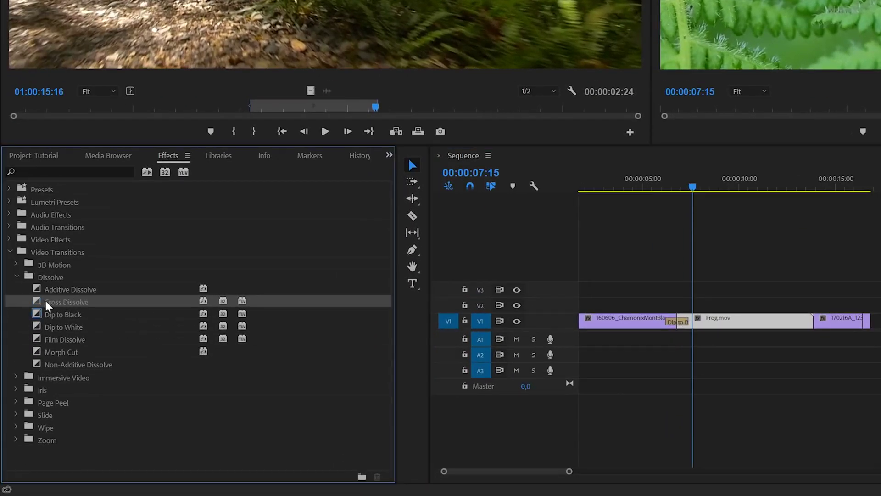
left_click_drag(48, 306, 809, 321)
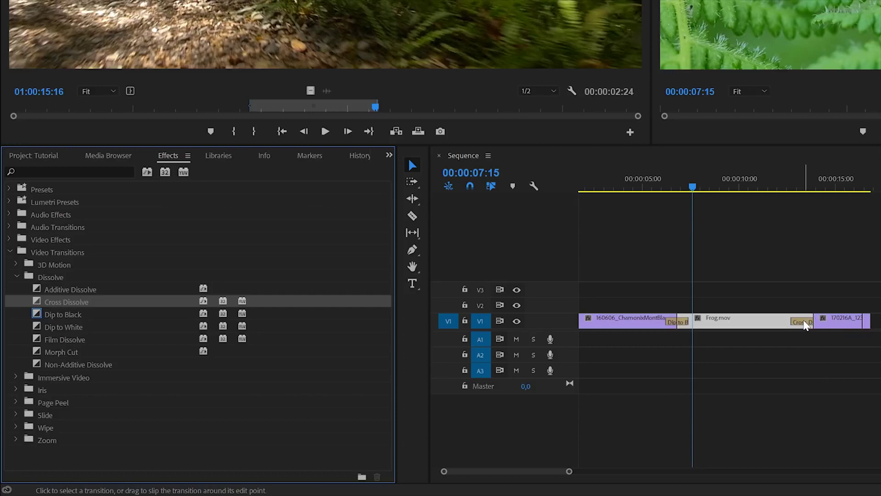
left_click(805, 323)
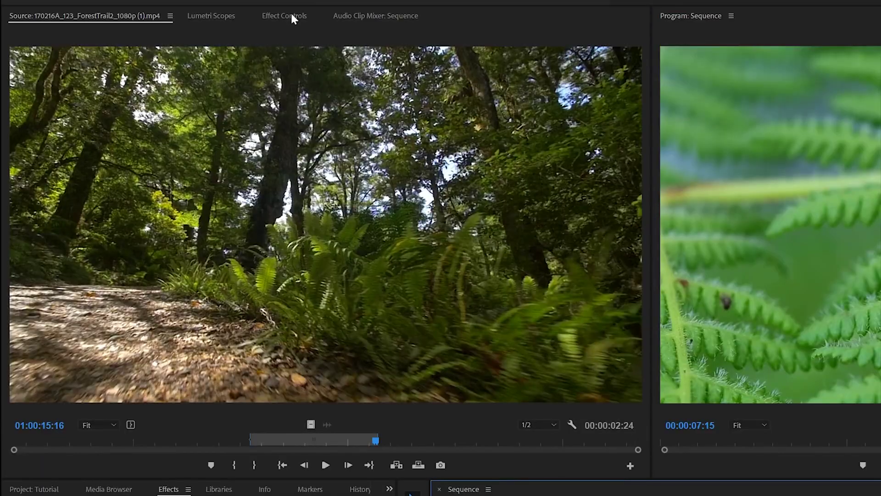
left_click(291, 13)
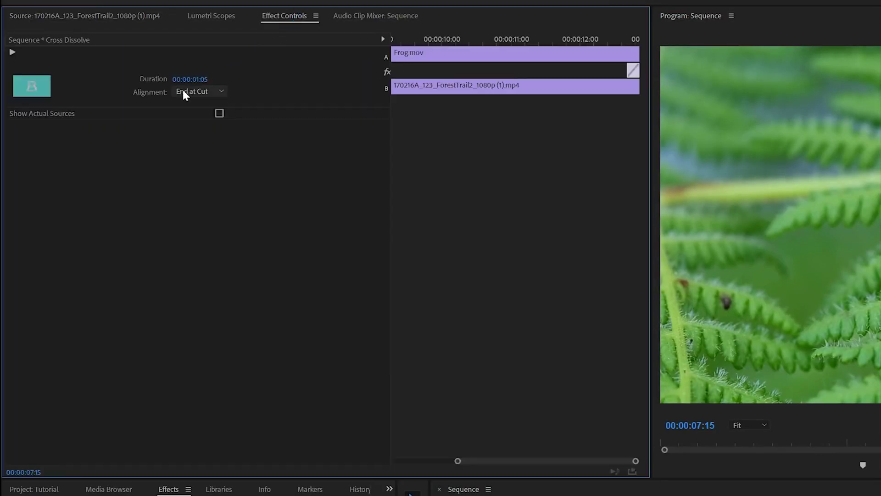
left_click(197, 91)
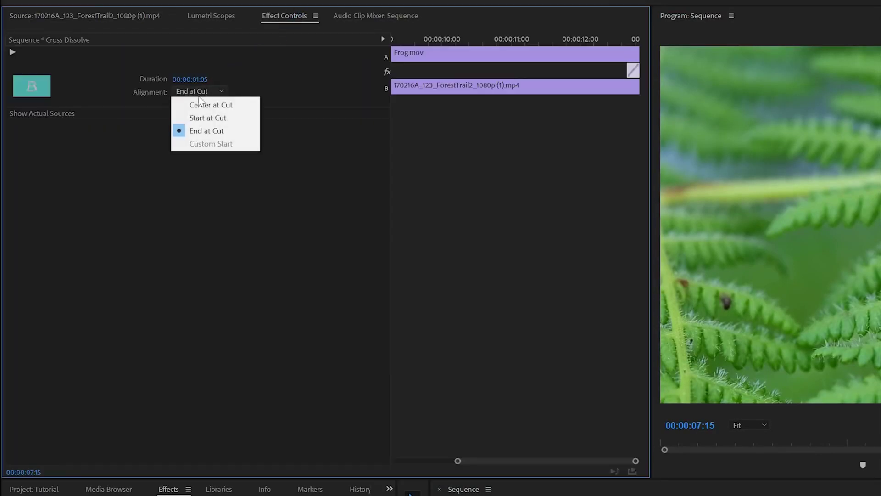
left_click(202, 105)
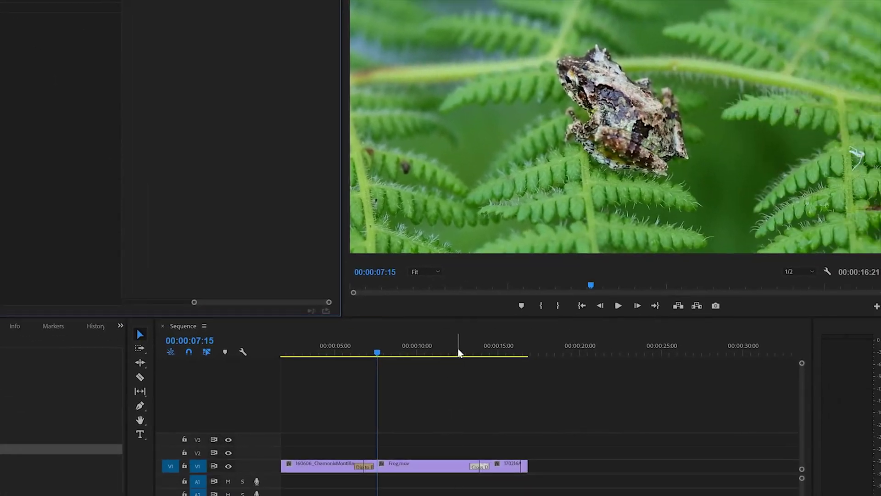
left_click_drag(458, 352, 474, 364)
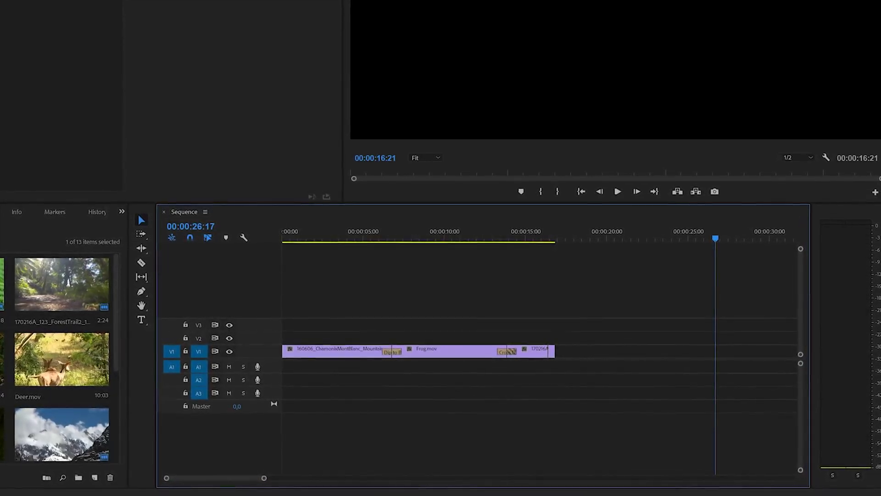
- Import the Boat_on_Railay video from the Downloads folder in File Explorer into the Tutorial project
mouse_move(69, 495)
left_click(71, 465)
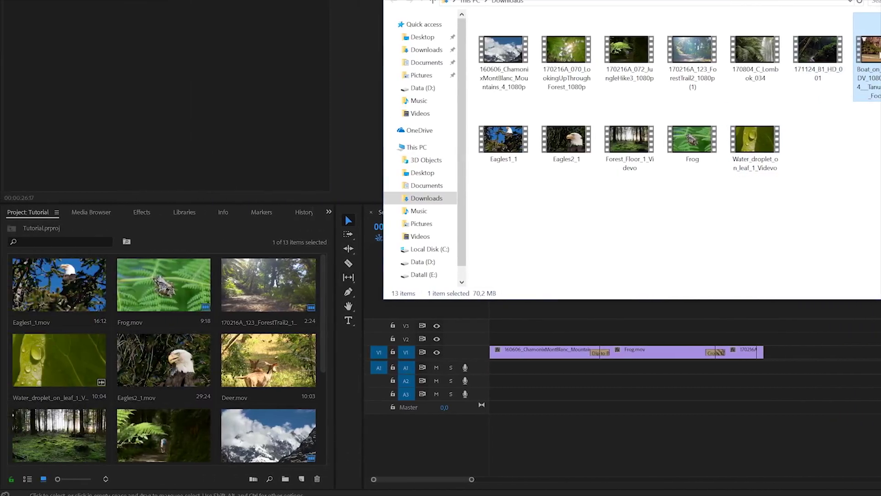
left_click_drag(867, 55, 202, 348)
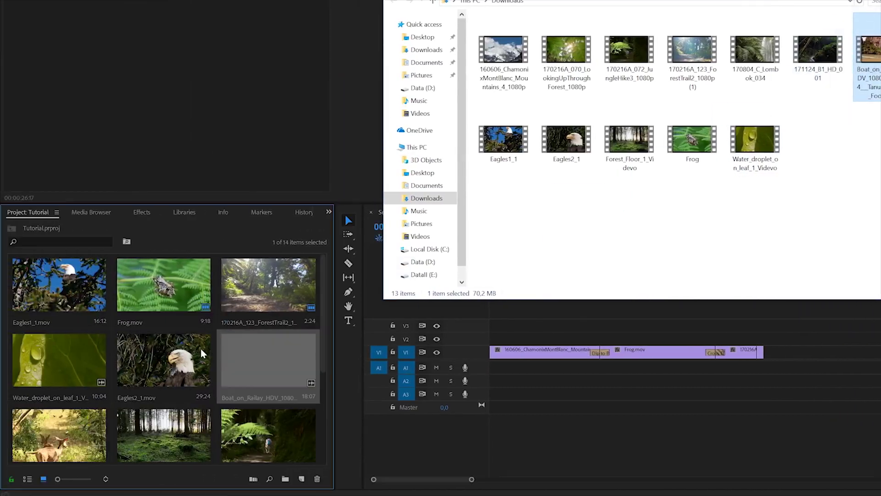
left_click(274, 358)
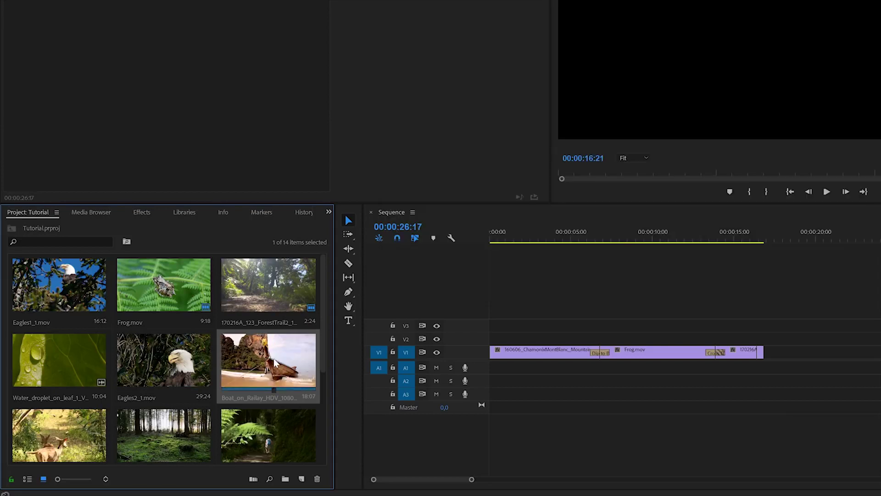
- Place the Boat_on_Railay clip with its audio directly after the forest trail clip on tracks V1 and A1
left_click_drag(258, 362, 771, 352)
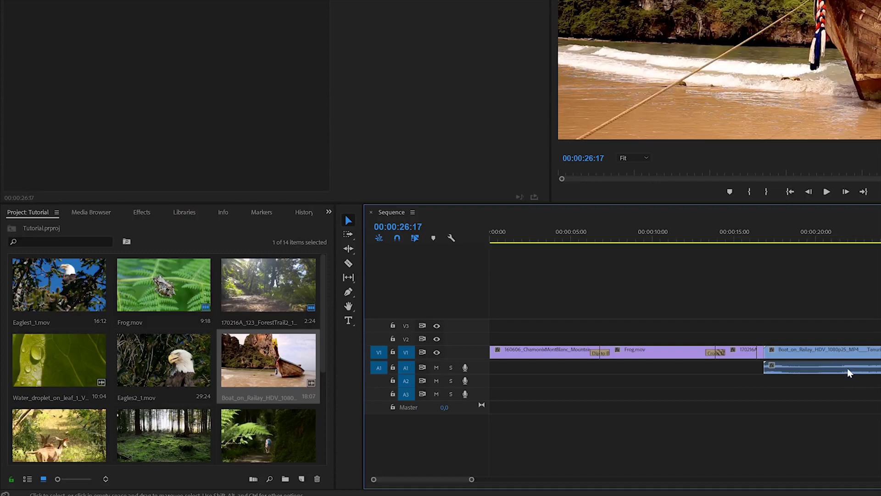
key("minus")
key("minus")
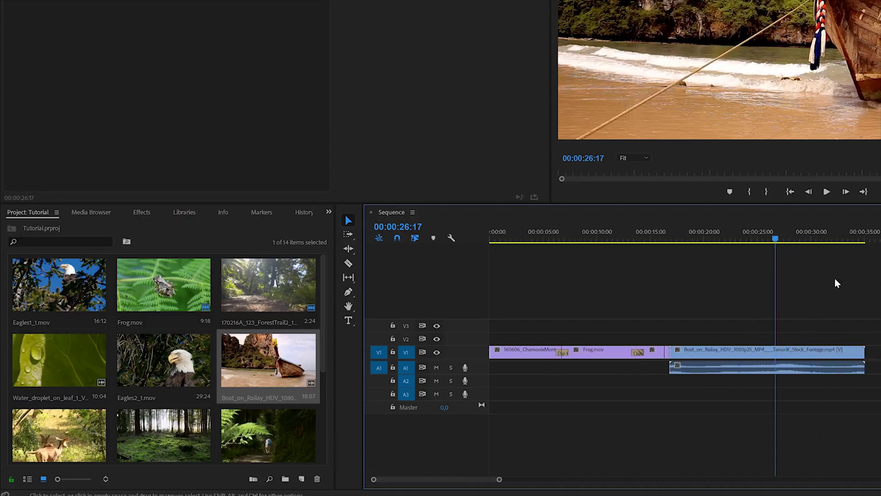
- Play the boat clip's sound from 00:00:17:12 and enlarge audio track A1 to show its waveform
left_click(678, 239)
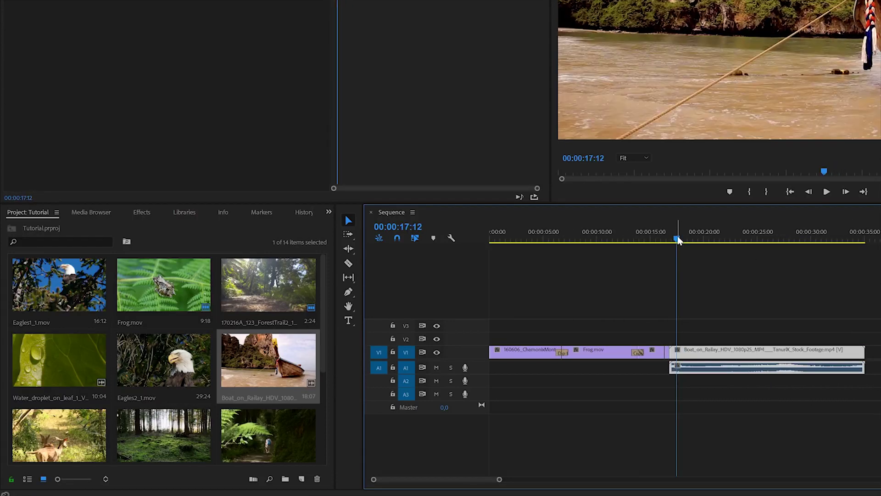
key("space")
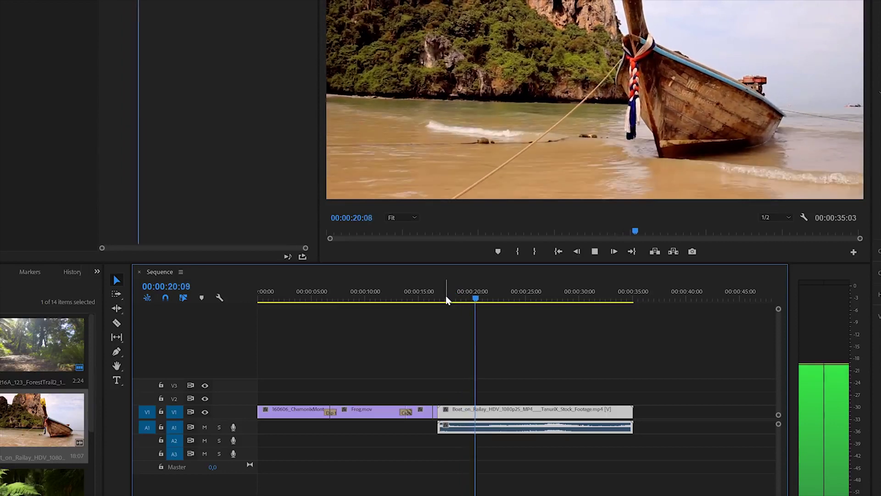
key("space")
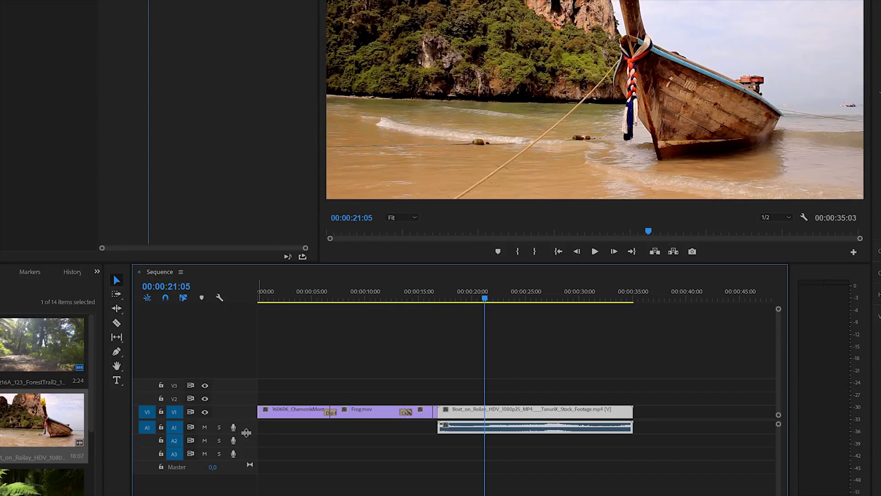
left_click_drag(248, 434, 249, 466)
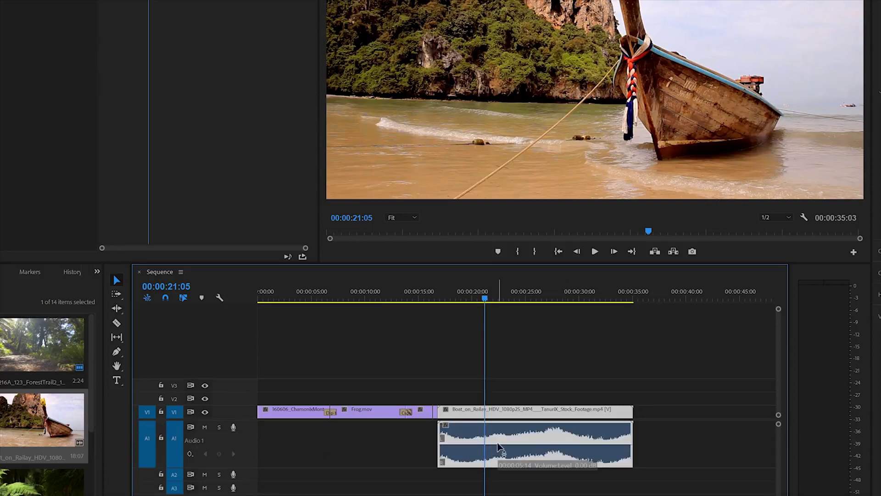
- Import the Nevada_City music from the Youtube free to use folder and place it on track A2 at the sequence start
key("alt+Tab")
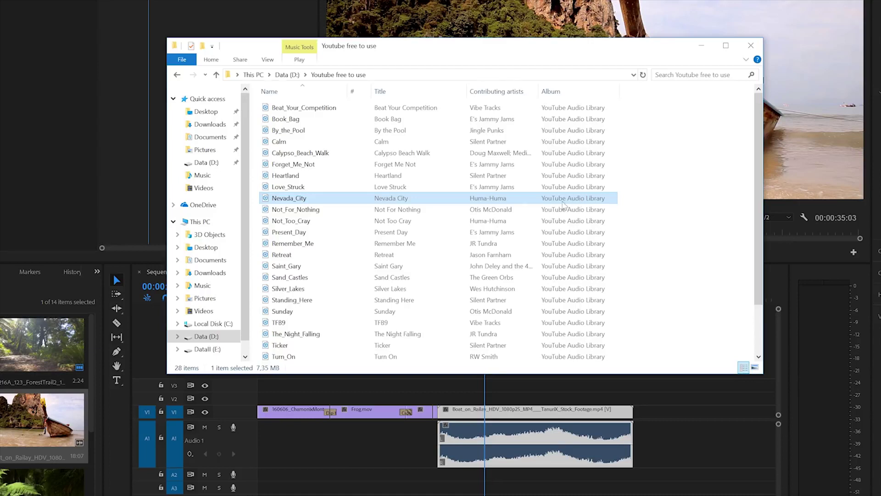
left_click_drag(290, 202, 18, 443)
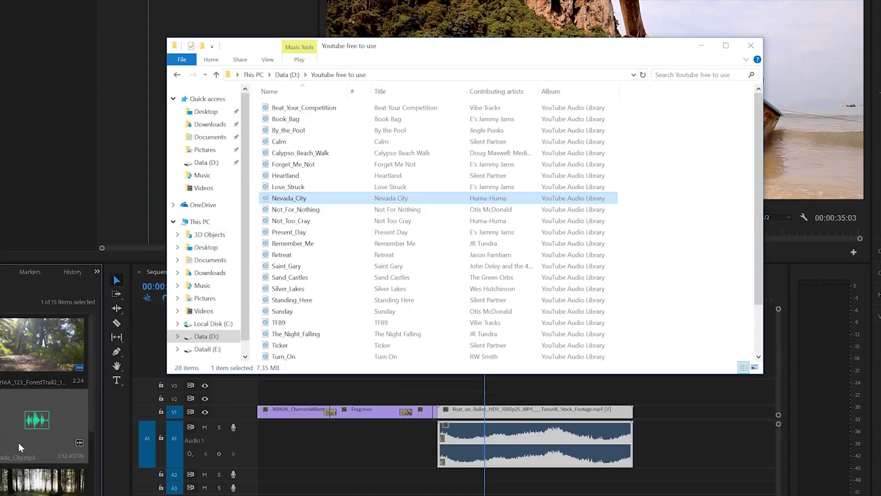
left_click(26, 427)
left_click_drag(27, 425, 257, 476)
- Play the sequence with the music from 00:00:00:00 and mute audio track A2
left_click_drag(294, 299, 258, 300)
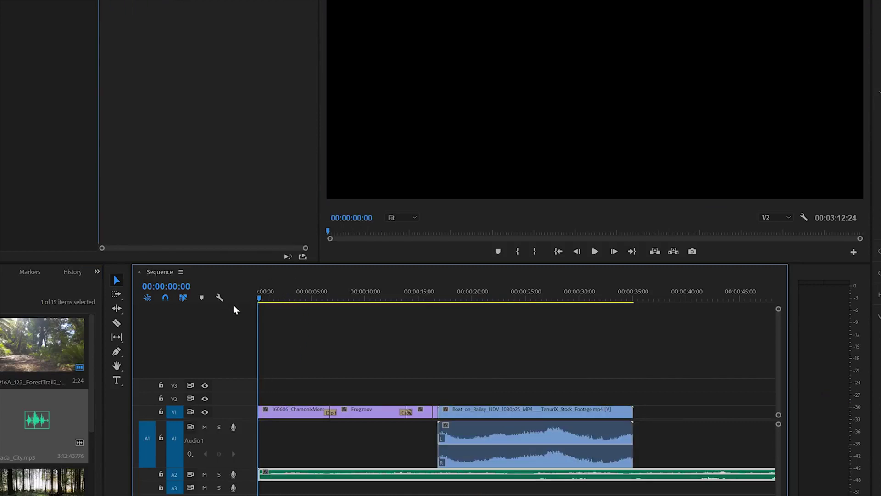
key("space")
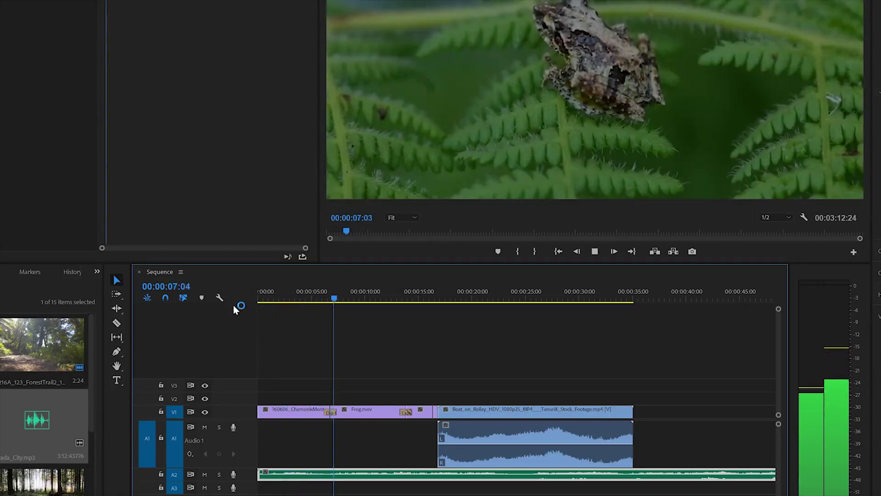
key("space")
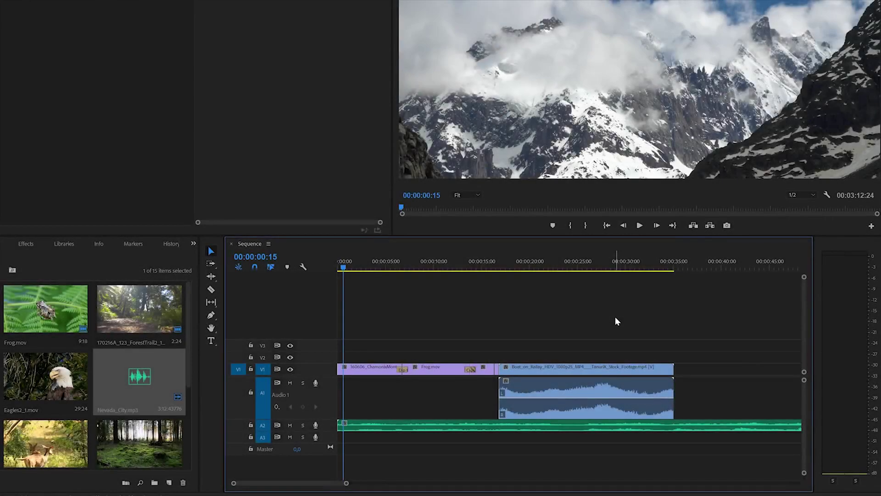
left_click(292, 427)
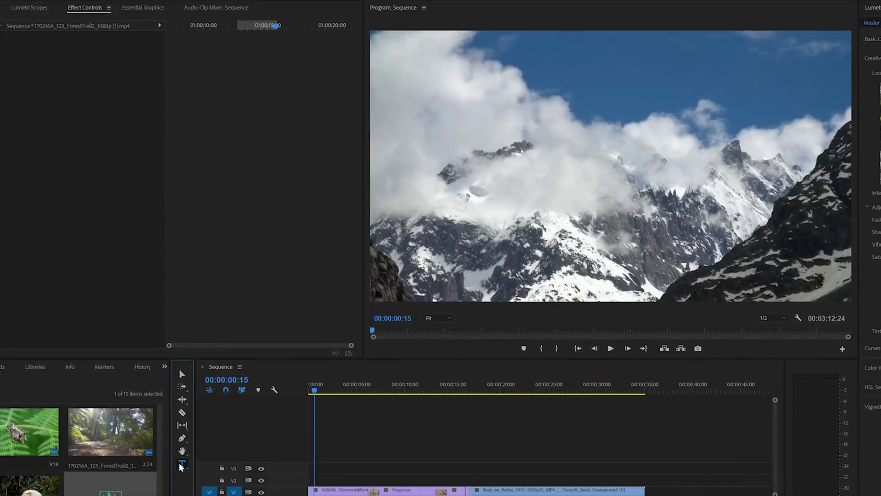
- Draw a text box over the mountain footage at 00:00:00:15 with the Type tool and enter INTO THE WILD
left_click(210, 341)
left_click_drag(463, 109, 795, 207)
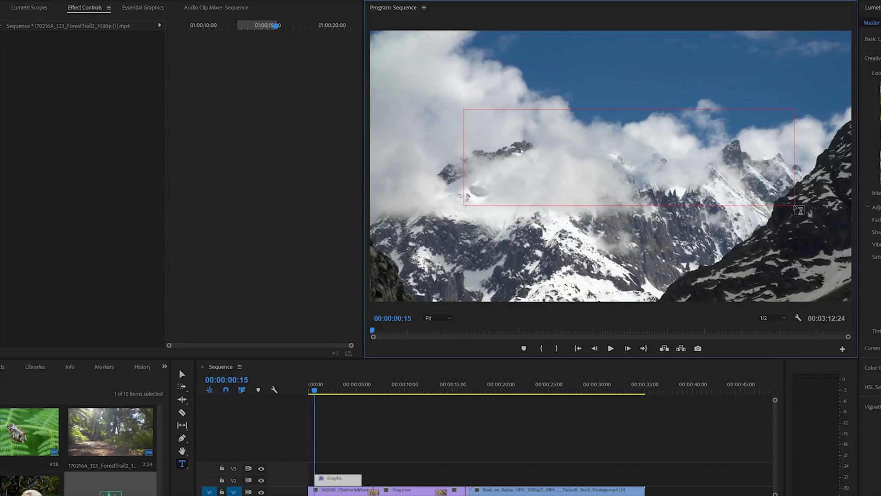
type("INTO T")
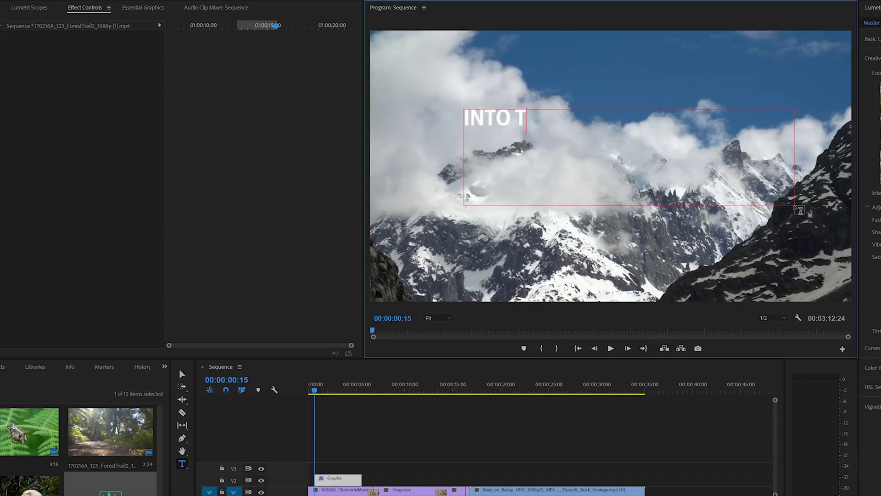
type("HE WILD")
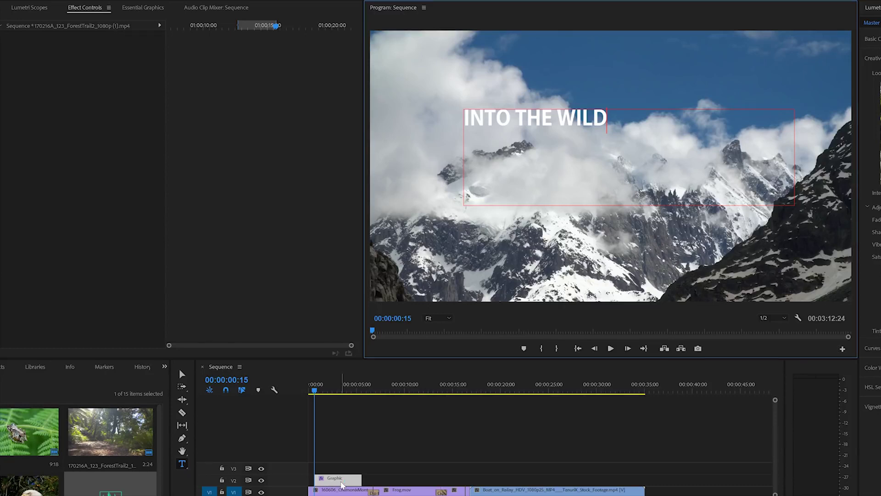
- Open the Essential Graphics settings and set the font size of the whole INTO THE WILD title to 215
left_click(149, 13)
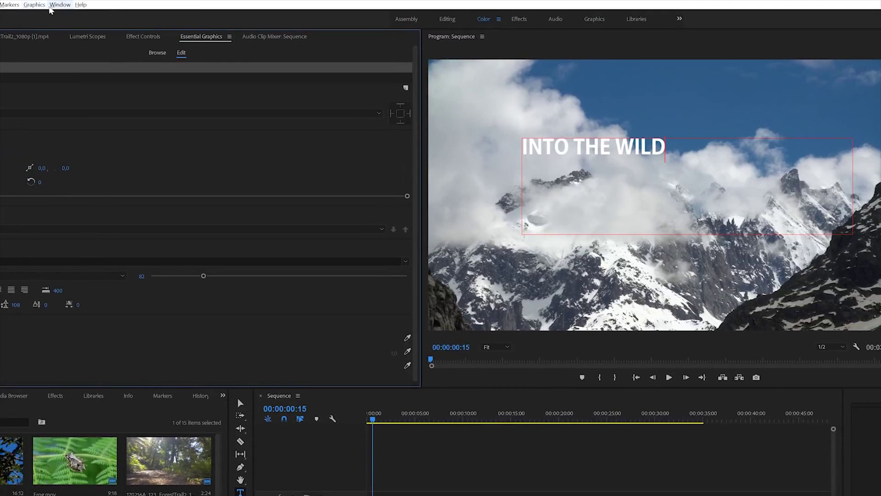
left_click(57, 5)
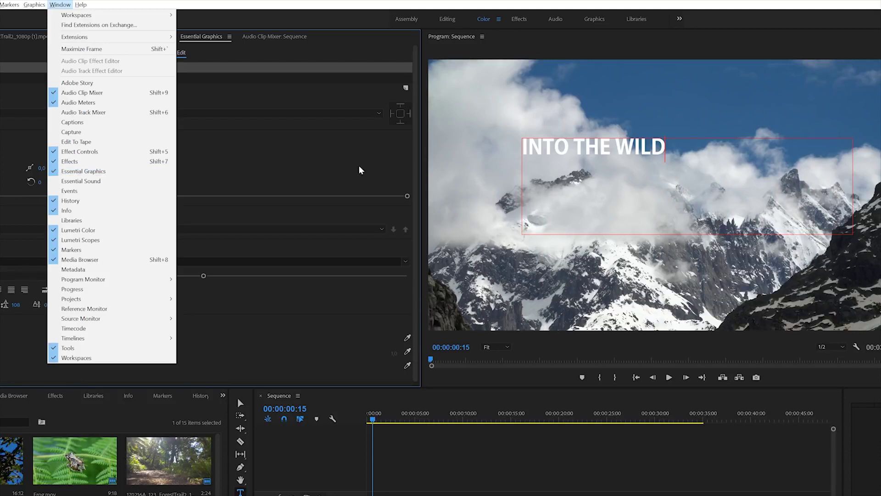
left_click(638, 154)
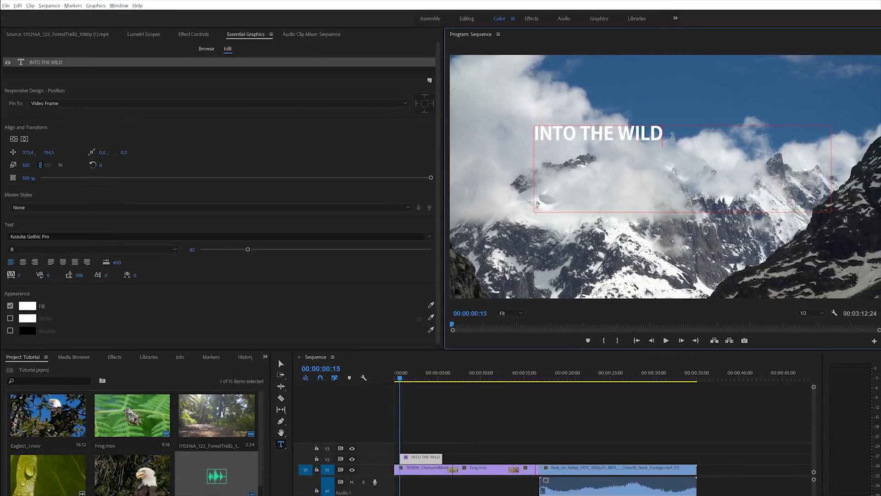
left_click_drag(673, 136, 534, 134)
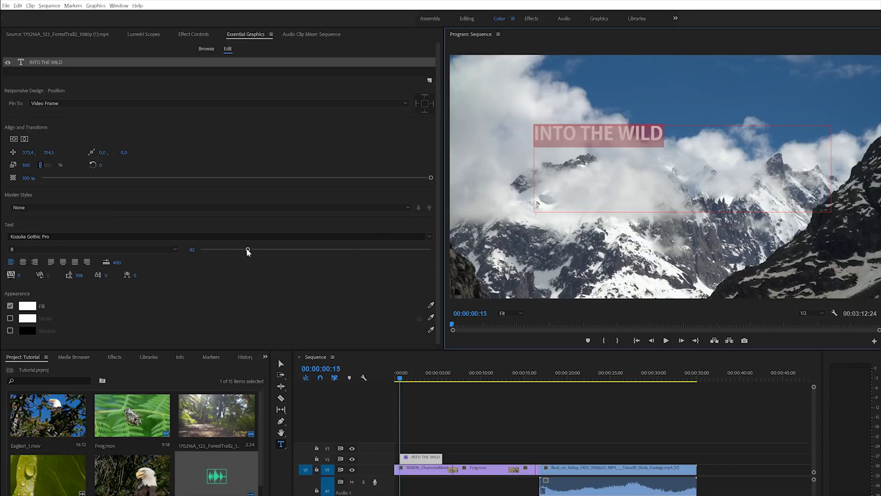
left_click_drag(247, 250, 325, 249)
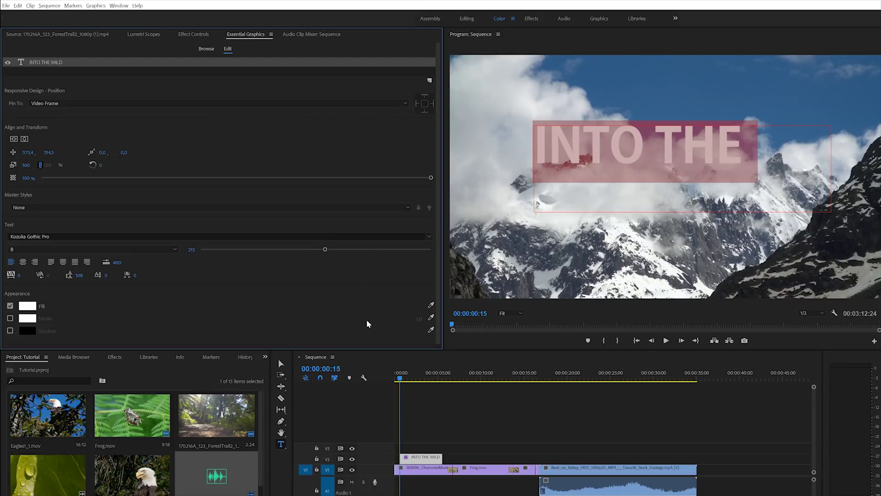
- Widen the text box so INTO THE WILD fits on one line and move the title to position 240.5, 392.4
left_click(280, 363)
left_click_drag(831, 212, 874, 169)
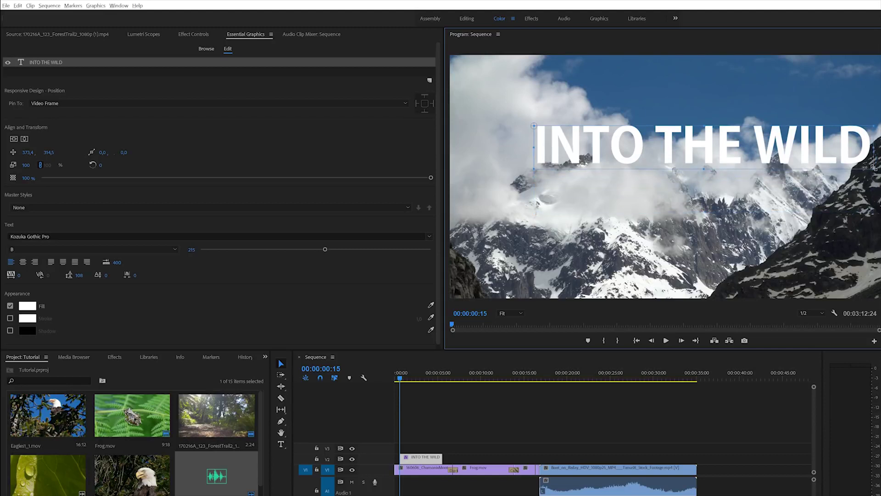
left_click_drag(726, 153, 697, 169)
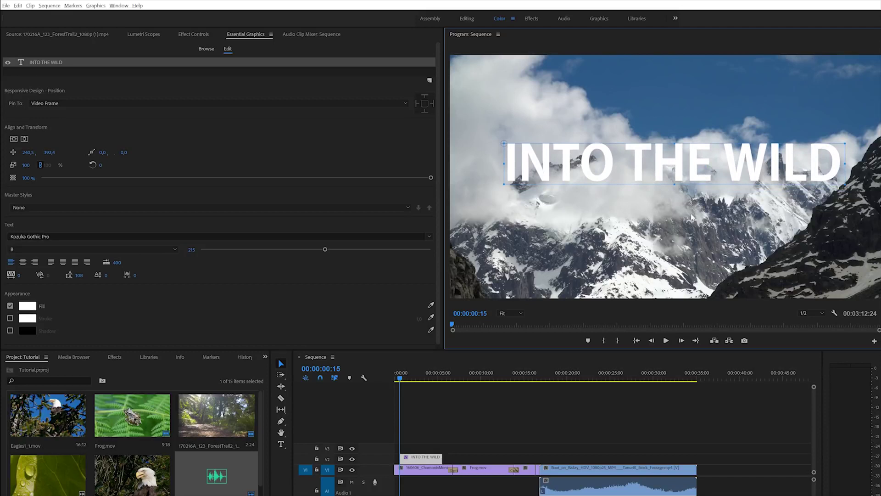
- Reduce the font size of the word THE in the title to about 152
double_click(698, 171)
left_click_drag(717, 165, 638, 169)
left_click_drag(324, 250, 288, 253)
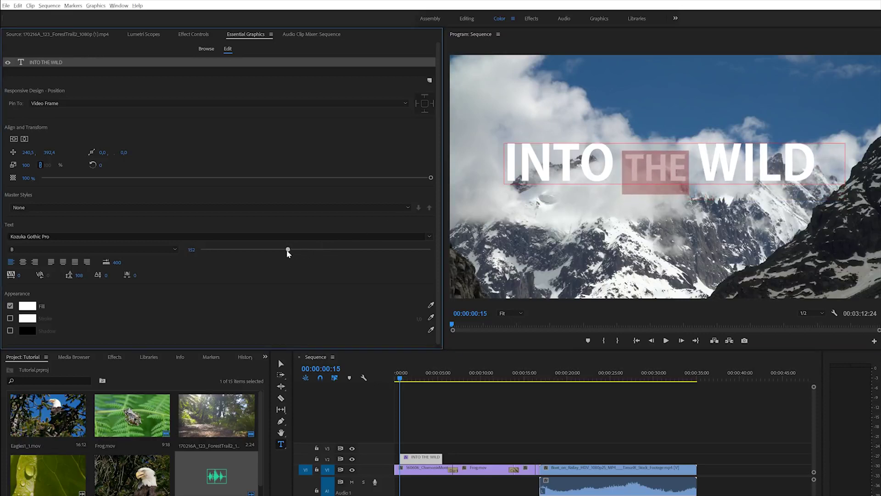
- Set the word THE in the title to the light (L) font style and raise it with a baseline shift
left_click(154, 248)
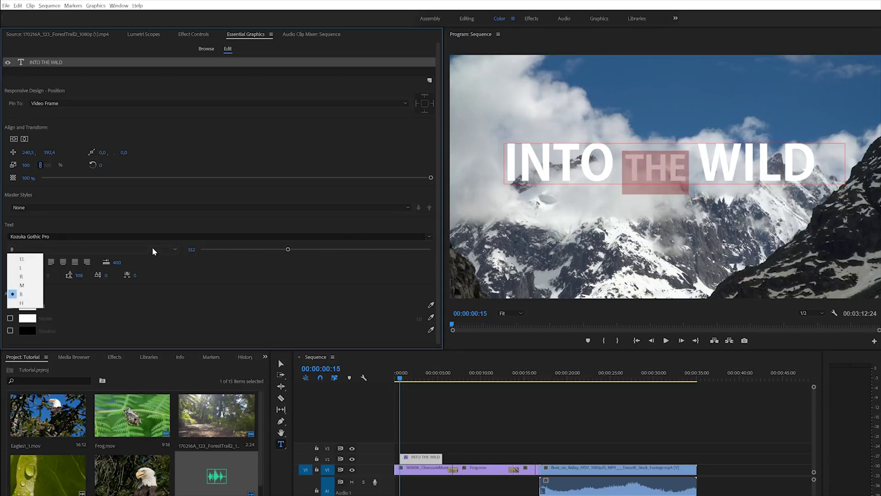
left_click(28, 267)
mouse_move(105, 276)
left_mouse_down()
mouse_move(131, 276)
mouse_move(123, 276)
left_mouse_up()
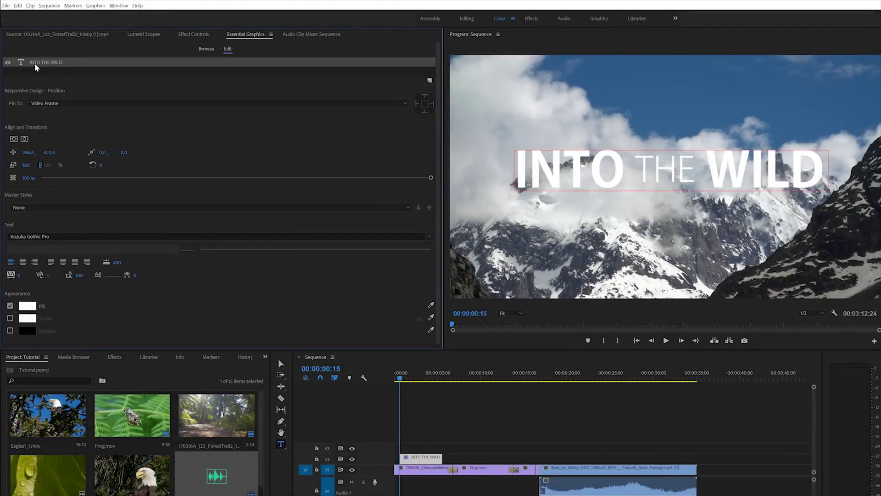
- Add a text box below the INTO THE WILD title with font size 85 and enter EPISODE II
left_click_drag(566, 196, 783, 244)
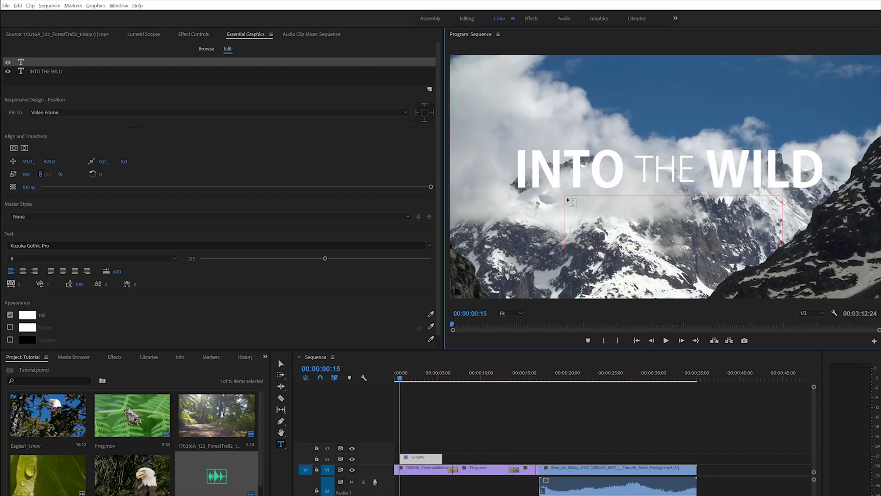
left_click_drag(325, 259, 250, 264)
left_click(576, 222)
type("EPISODE II")
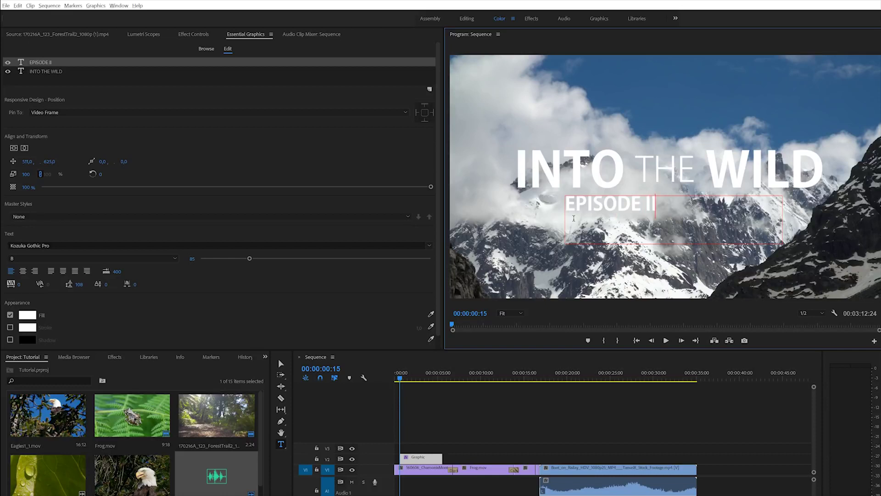
- Move the EPISODE II subtitle to about 755.7, 647.9, roughly centred under the main title, and deselect it
left_click(281, 365)
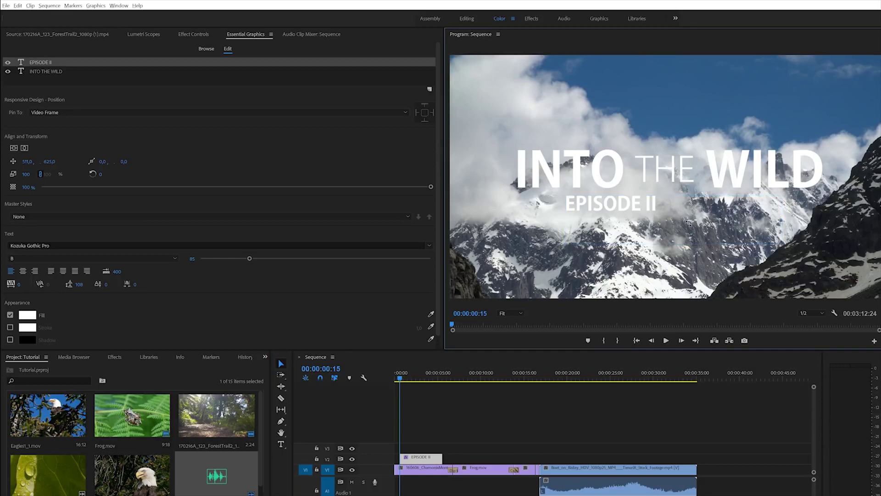
left_click(657, 211)
left_click_drag(591, 208, 646, 214)
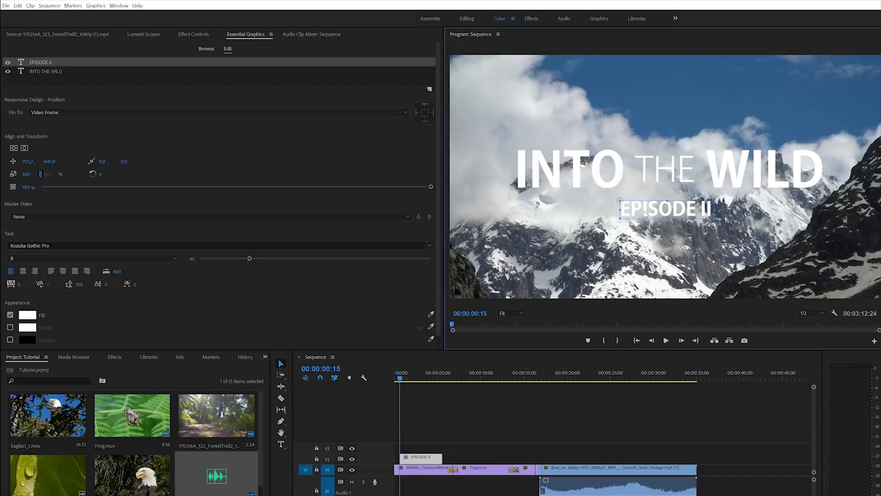
left_click(642, 226)
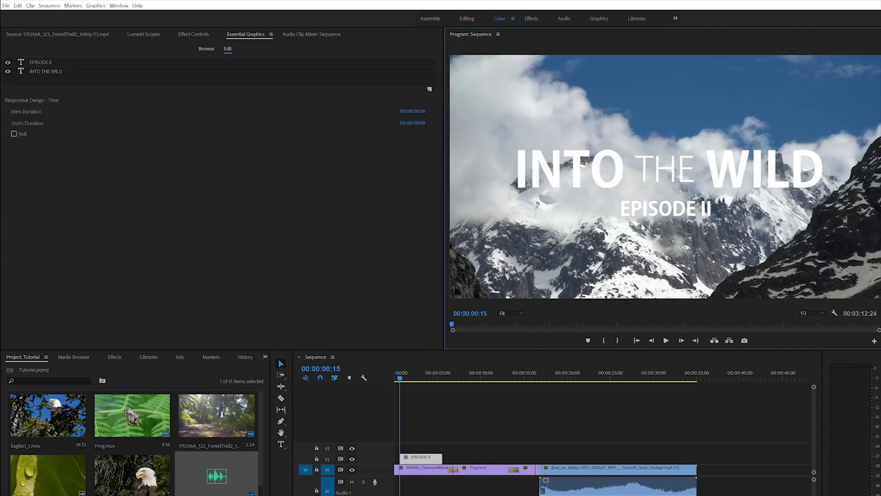
- Add a rectangle to the title graphic and resize it to span both text lines, positioned at about 266.7, 397.3
left_click(430, 89)
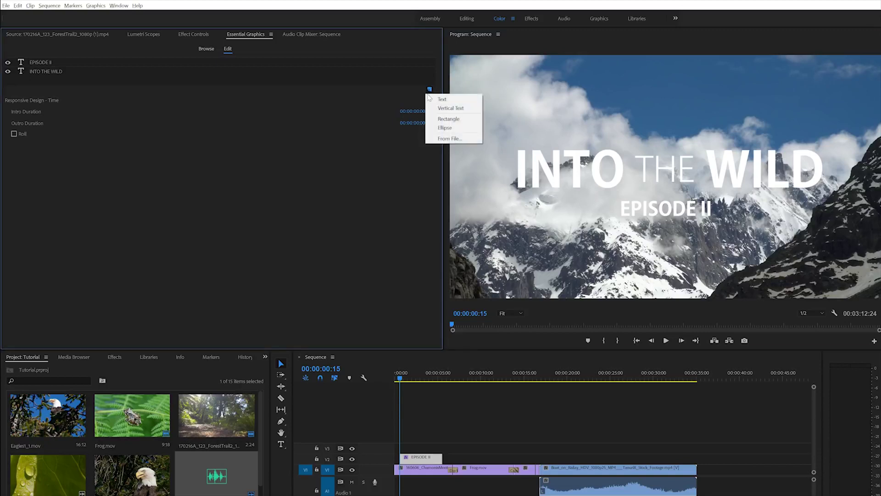
left_click(461, 120)
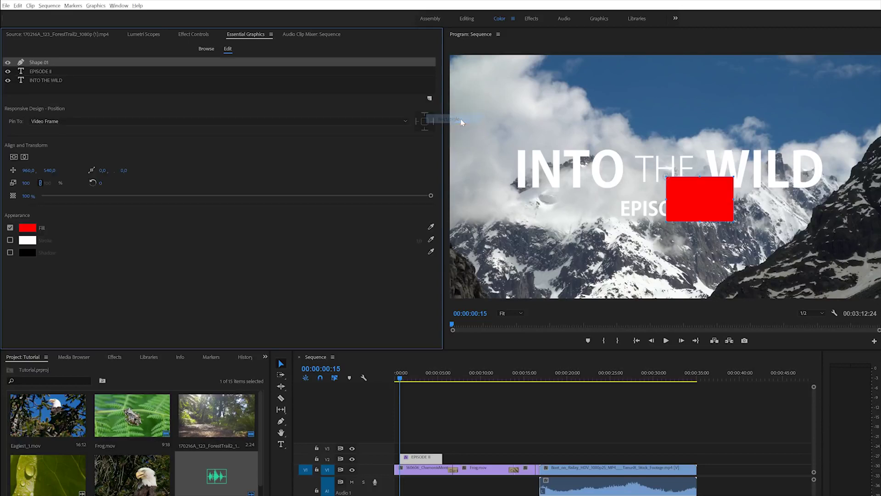
left_click_drag(735, 223, 836, 223)
left_click_drag(711, 190, 554, 156)
left_click_drag(682, 191, 838, 226)
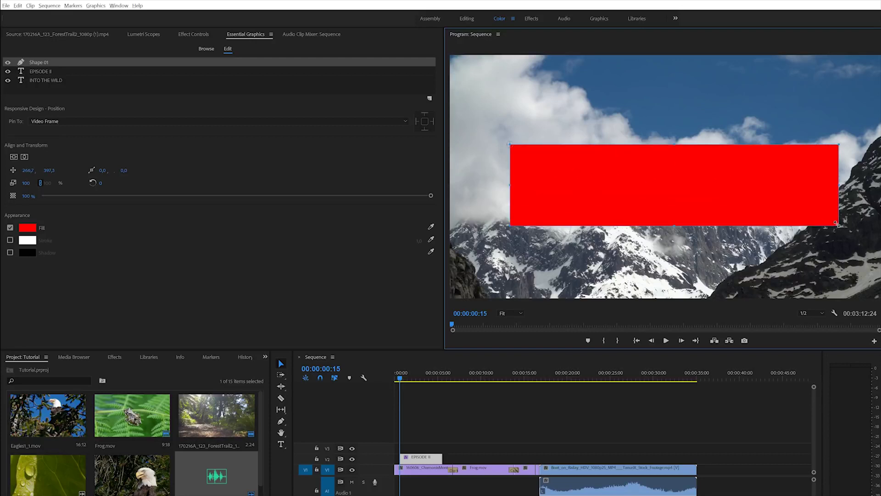
- Turn the rectangle into a white frame with no fill and a stroke width of 17, and move it to about 247.8, 395.3
left_click(10, 228)
left_click(10, 240)
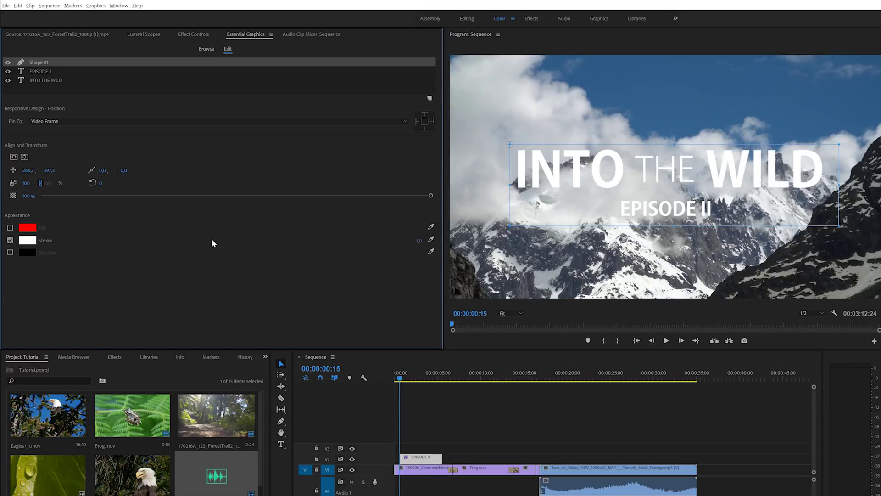
left_click_drag(410, 239, 420, 239)
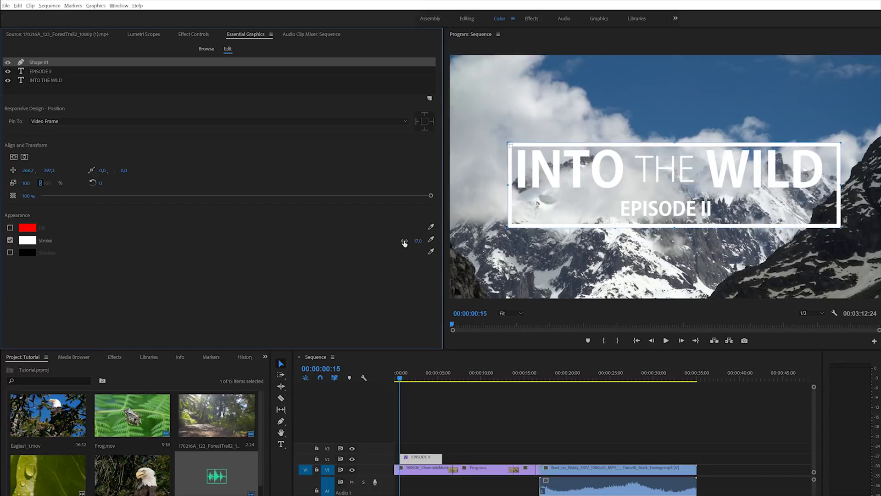
left_click_drag(511, 211, 506, 211)
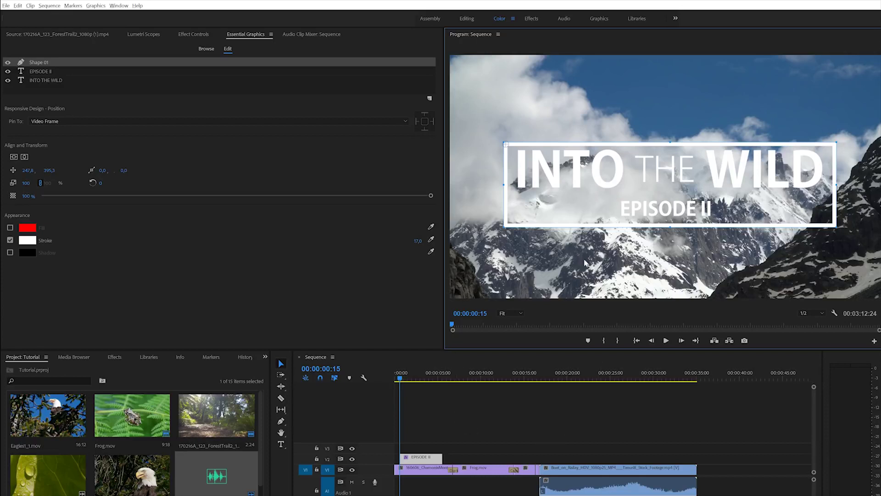
- Open the title graphic's effect controls and collapse the properties of both text layers and the shape
left_click(421, 457)
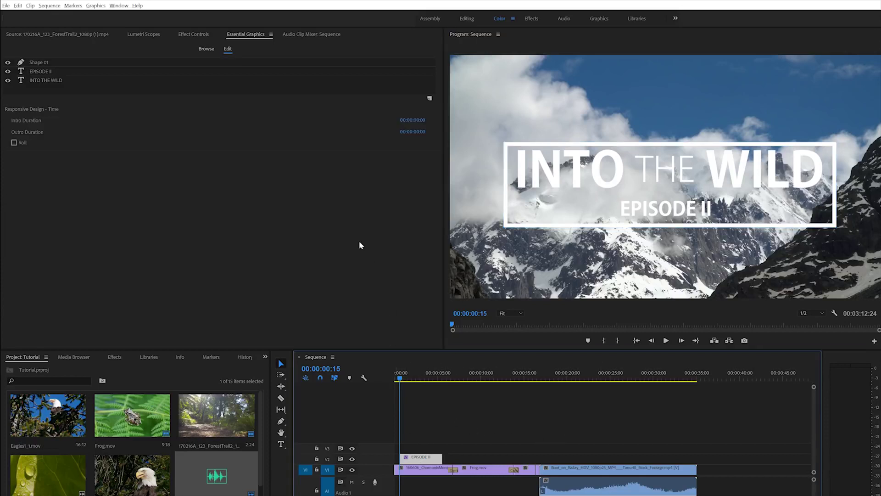
left_click(197, 34)
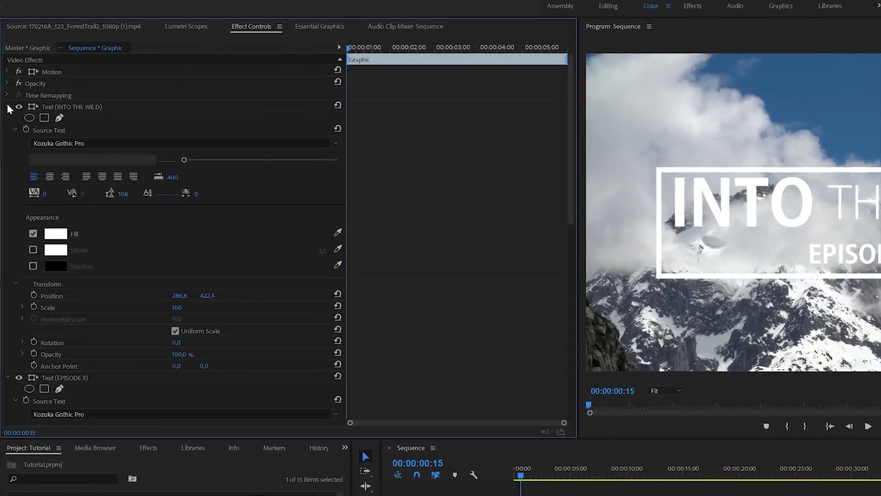
left_click(7, 100)
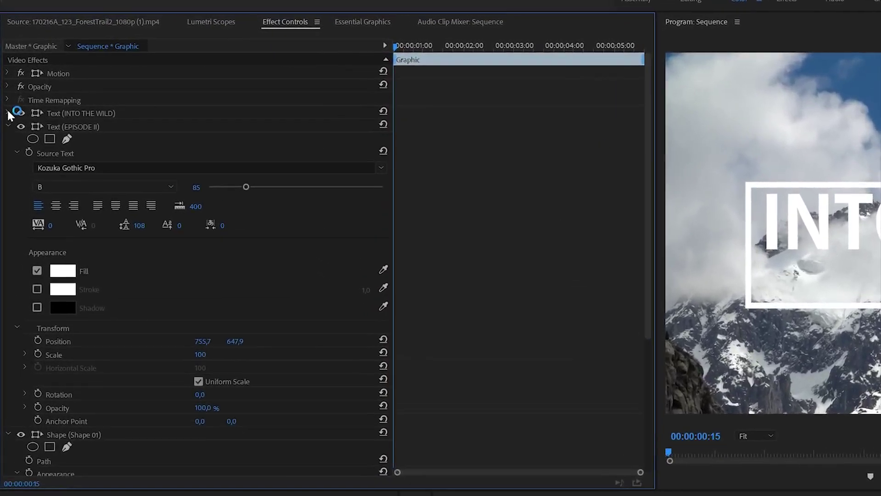
left_click(7, 126)
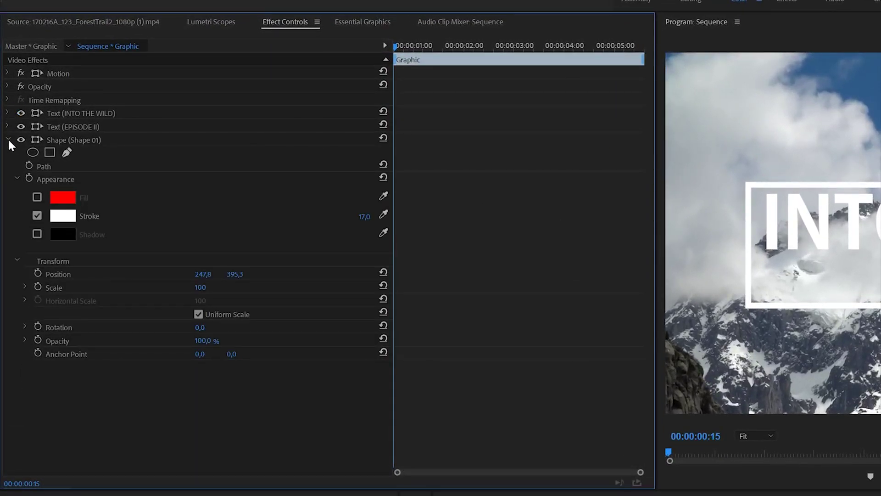
left_click(7, 140)
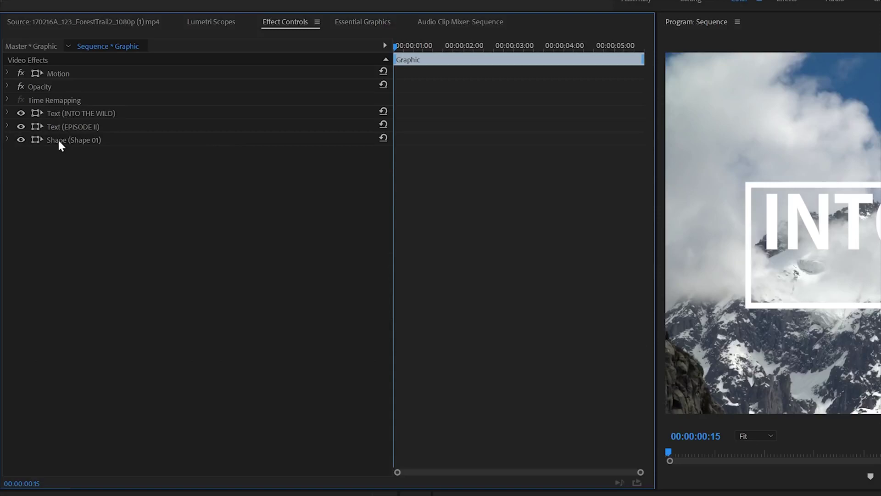
- Keyframe the graphic's Motion position to slide from 2682, 540 near the clip start to 960, 540 about one second in
left_click(7, 72)
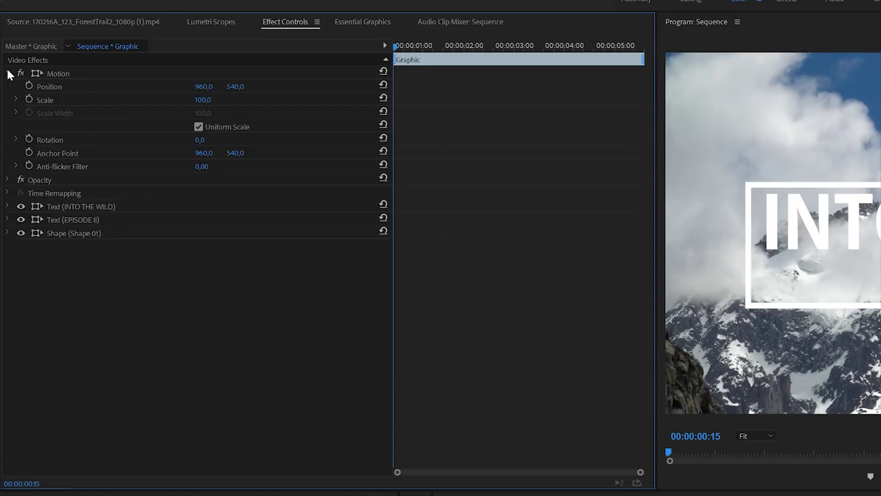
left_click(29, 86)
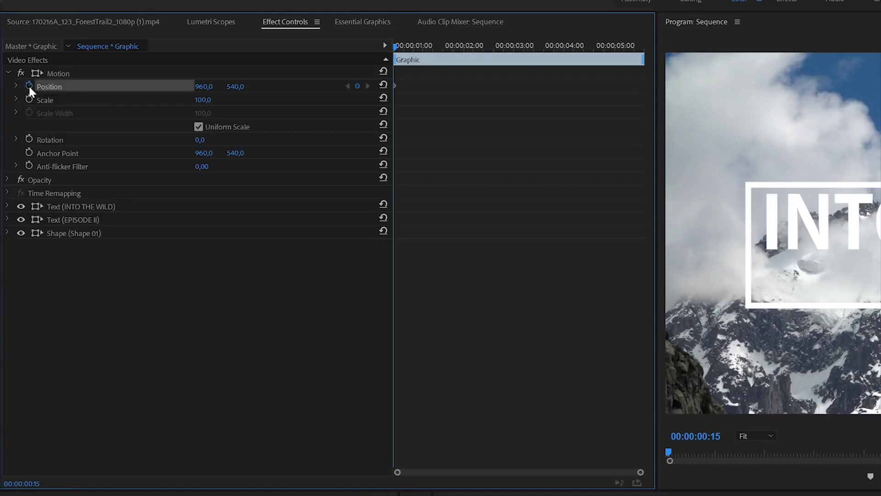
left_click_drag(395, 86, 442, 86)
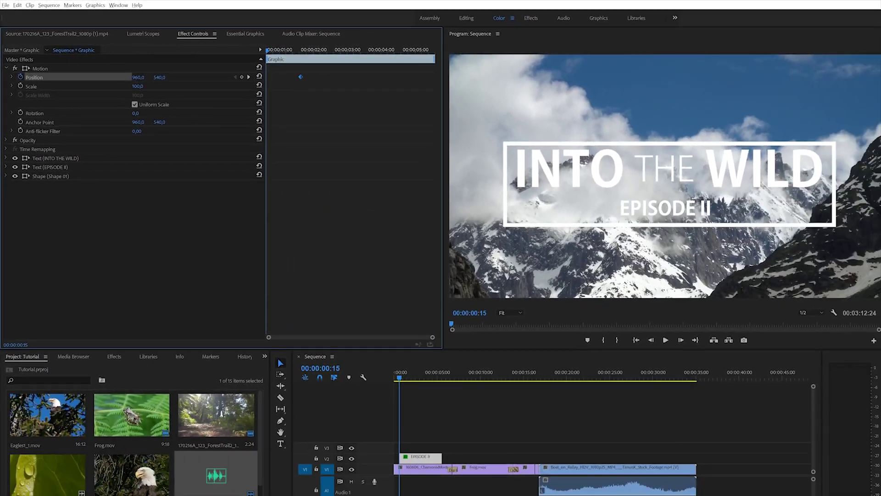
left_click_drag(138, 77, 880, 77)
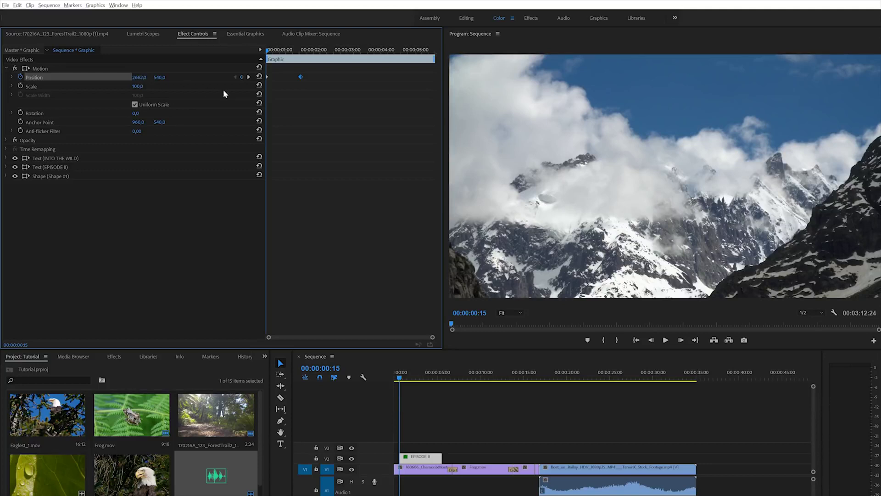
left_click(273, 78)
left_click_drag(273, 52, 301, 61)
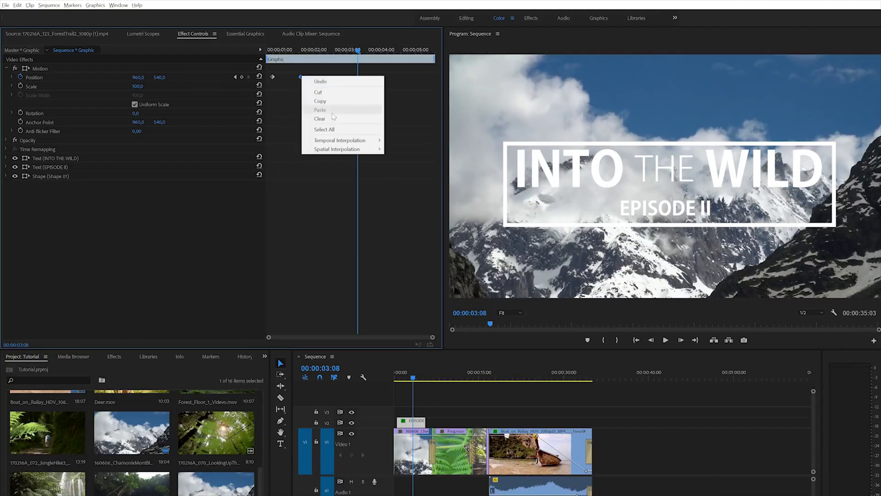
- Apply Ease In temporal interpolation to the second position keyframe and Ease Out to the first
mouse_move(351, 141)
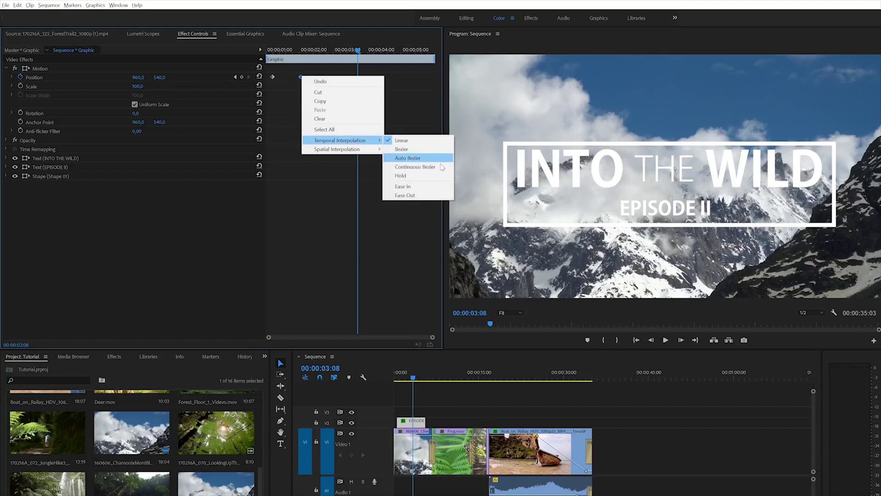
left_click(429, 188)
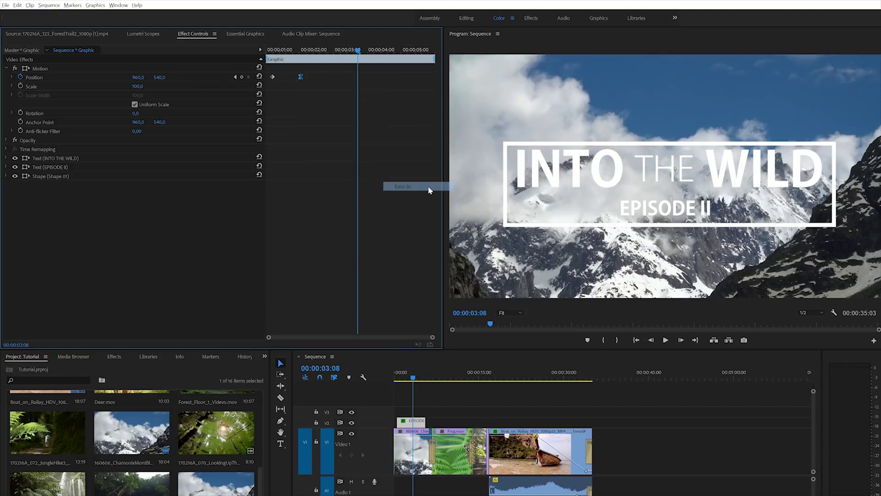
right_click(273, 78)
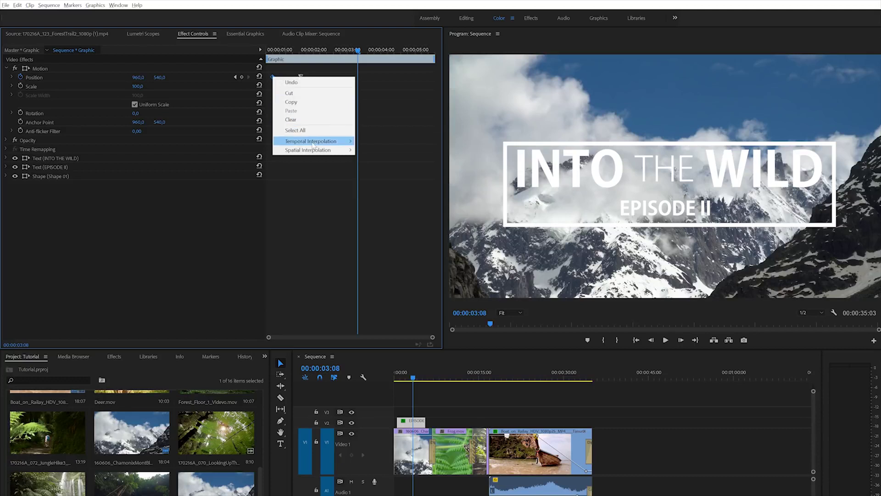
mouse_move(347, 143)
left_click(386, 197)
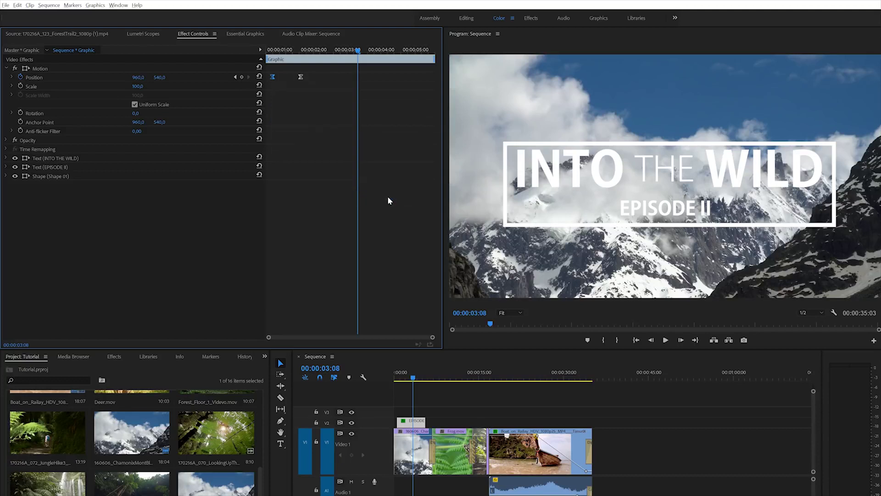
- Play the sequence from near its beginning to preview the title's slide-in animation
left_click_drag(417, 378, 400, 380)
key("space")
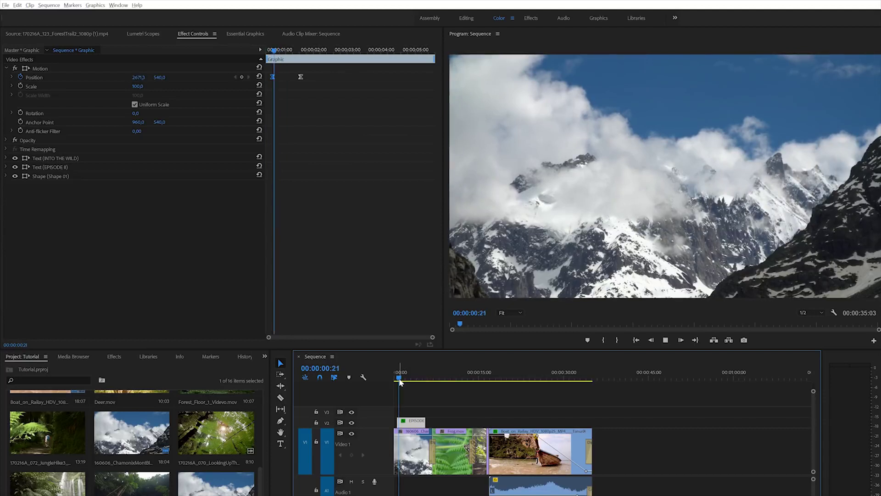
key("space")
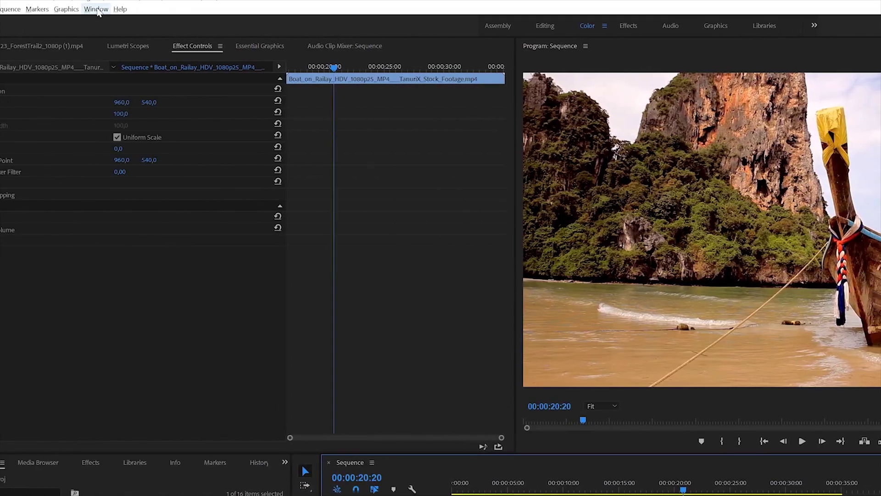
- Show the Lumetri Color settings for the boat clip and expand its Basic Correction section
left_click(96, 9)
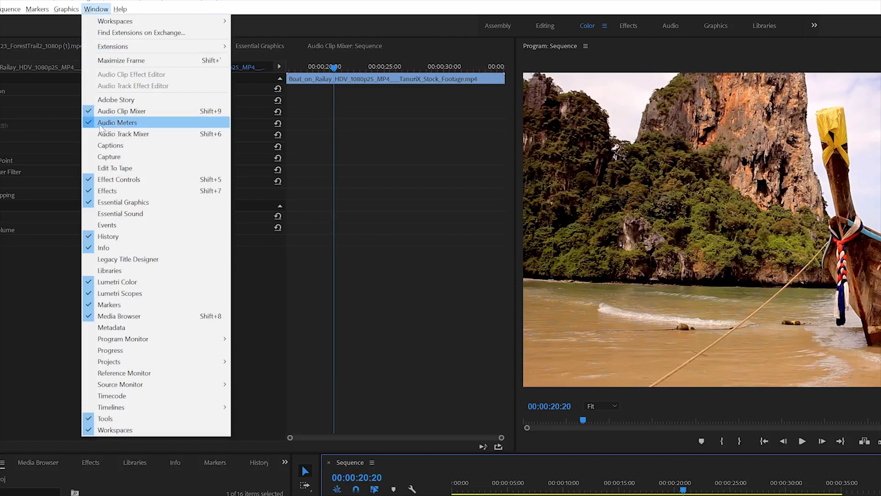
left_click(143, 282)
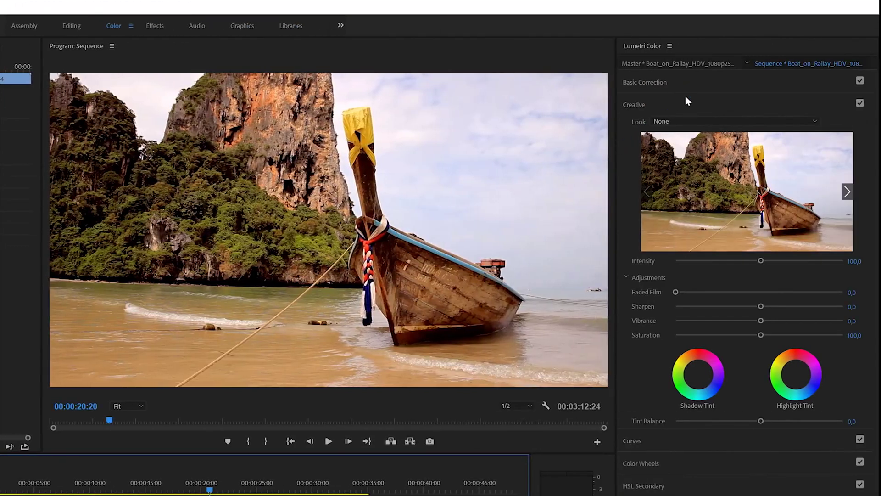
left_click(686, 98)
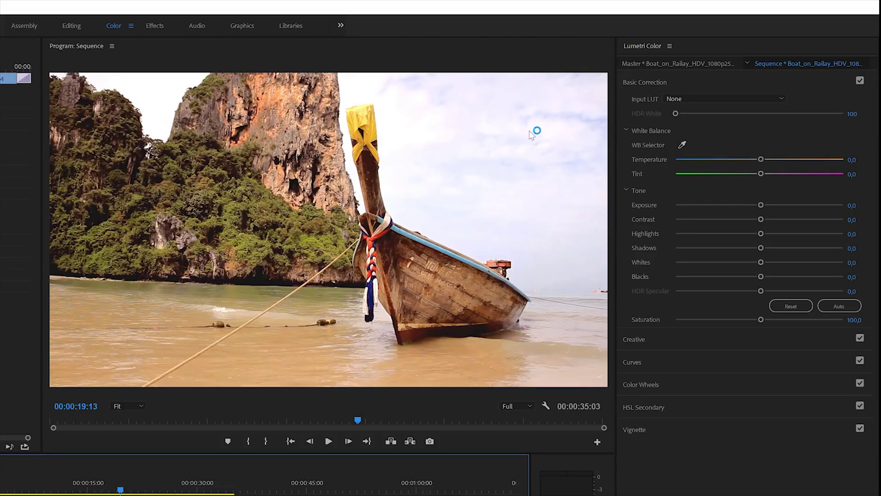
- Lower the boat clip's highlights to -86.2 in Basic Correction and open the Creative section
mouse_move(758, 263)
left_mouse_down()
mouse_move(665, 272)
mouse_move(830, 270)
mouse_move(679, 284)
mouse_move(751, 284)
mouse_move(760, 265)
left_mouse_up()
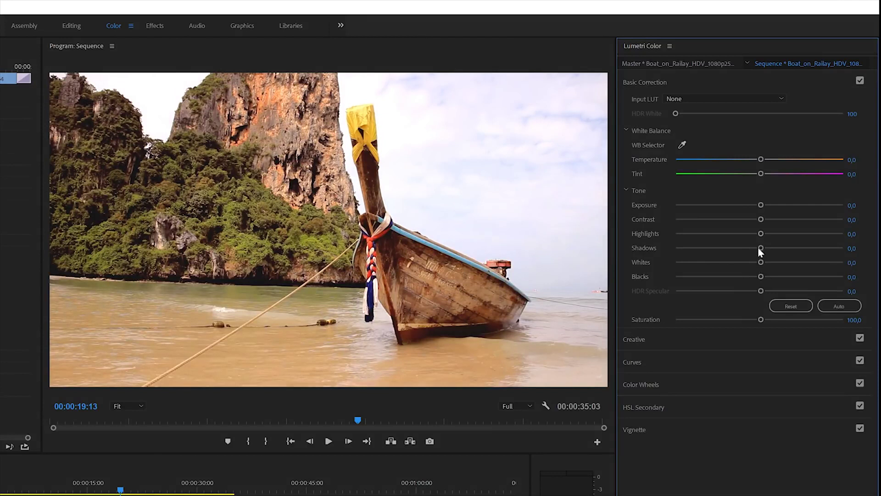
left_click_drag(761, 234, 687, 235)
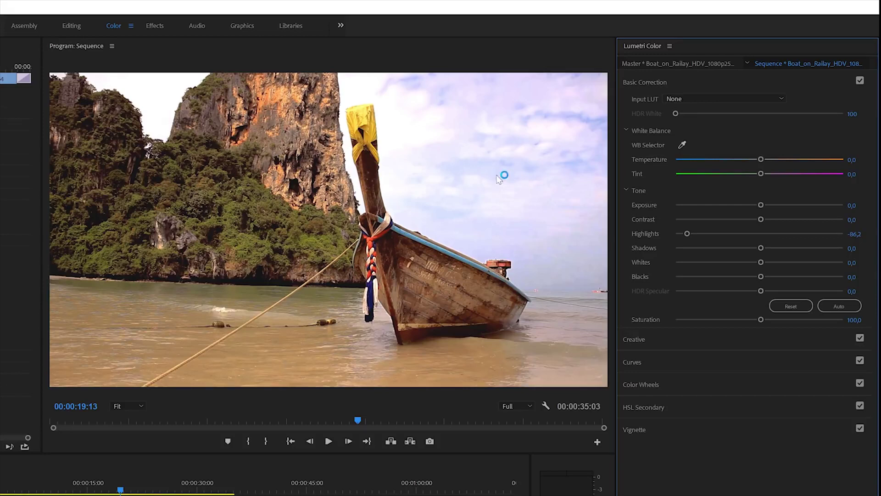
left_click(641, 342)
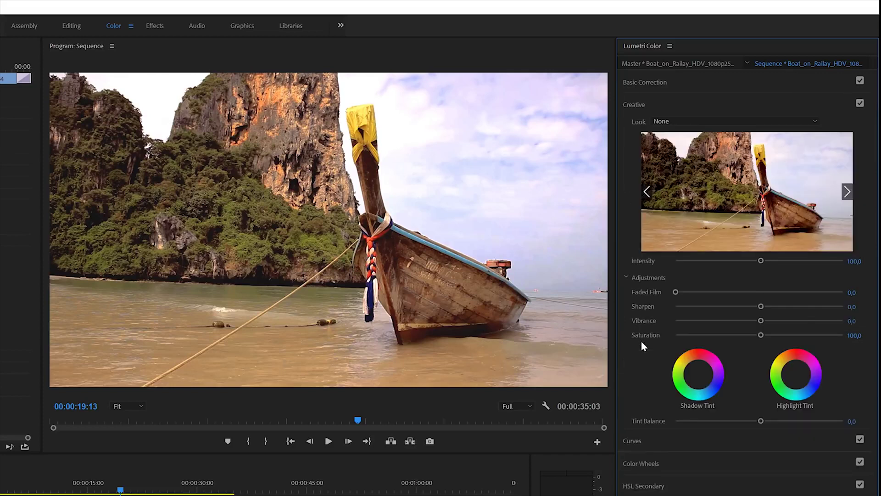
- Browse the Creative look previews and apply the SL BLUE COLD look to the boat clip
left_click(848, 193)
left_click(848, 193)
left_click(847, 192)
left_click(847, 193)
left_click(848, 193)
left_click(847, 193)
left_click(848, 193)
left_click(848, 192)
left_click(848, 192)
left_click(848, 192)
left_click(847, 192)
left_click(847, 192)
left_click(848, 193)
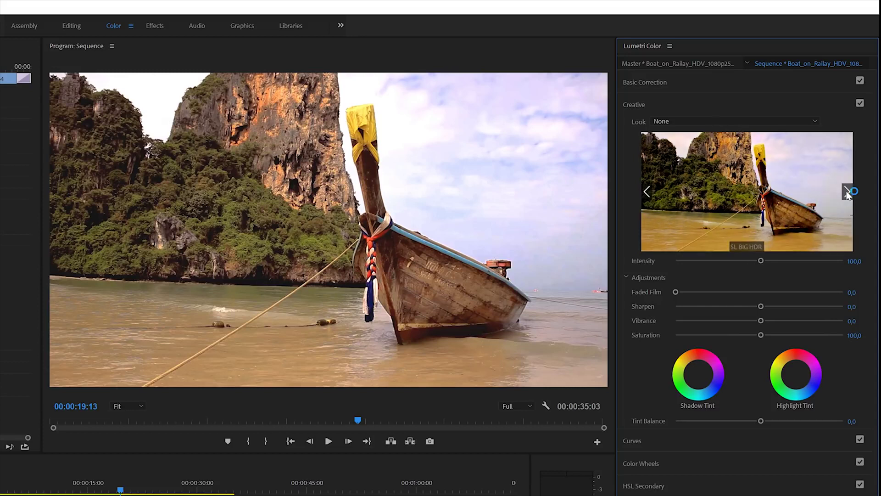
left_click(847, 193)
left_click(847, 193)
left_click(848, 192)
left_click(847, 192)
left_click(848, 192)
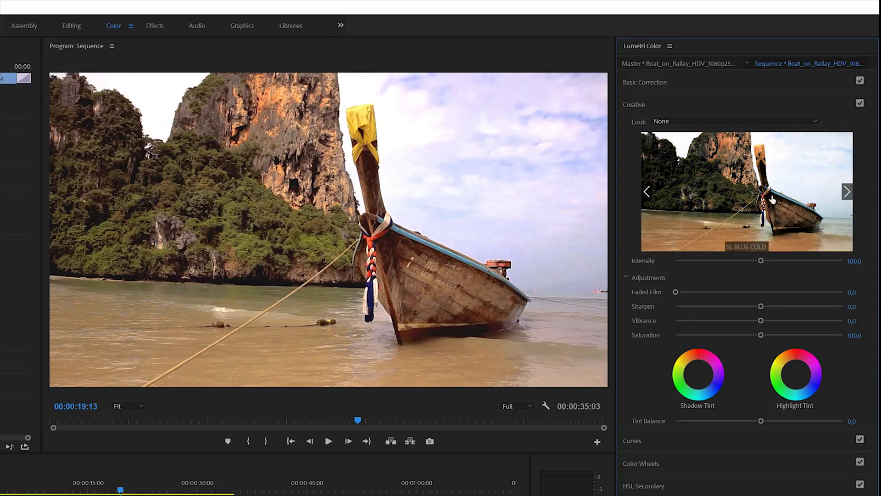
left_click(754, 203)
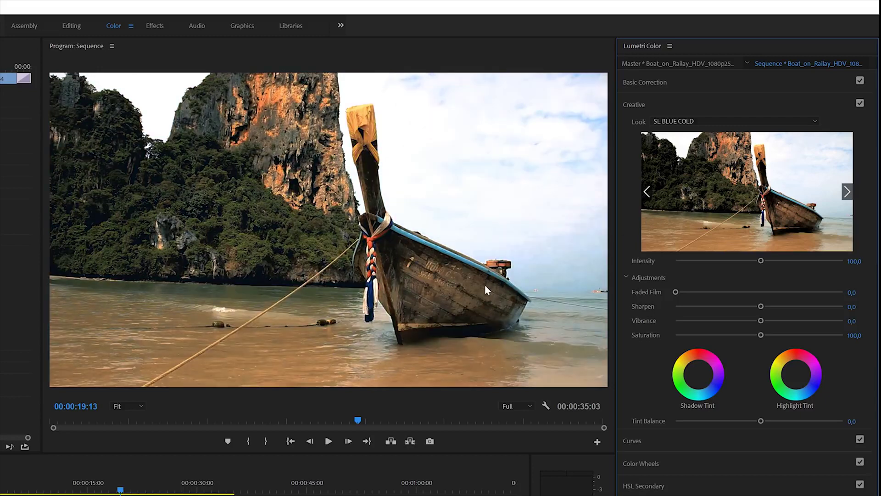
- Lower the look's intensity to 61.6 and switch the Creative section off and on to compare the boat clip
left_click_drag(760, 261, 727, 260)
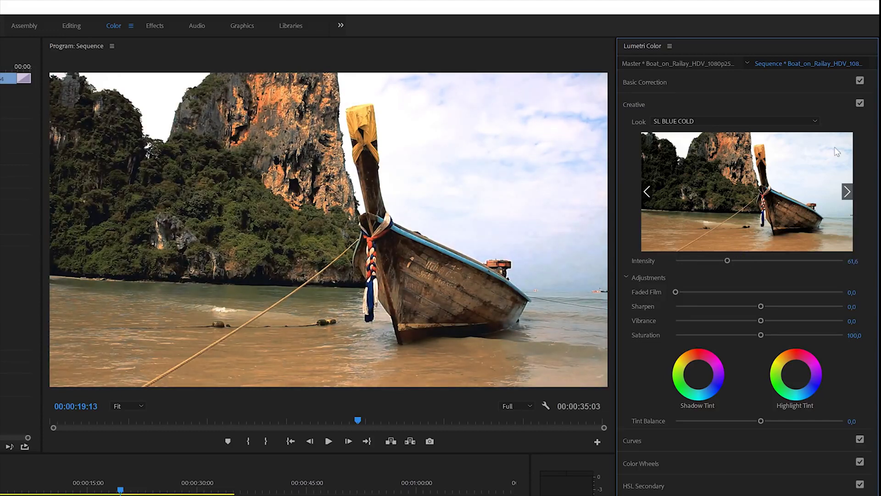
left_click(860, 103)
left_click(860, 103)
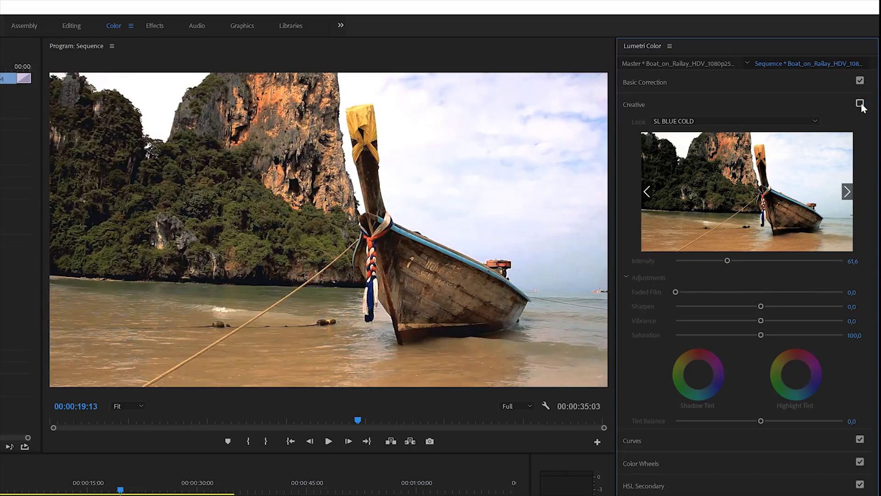
left_click(860, 104)
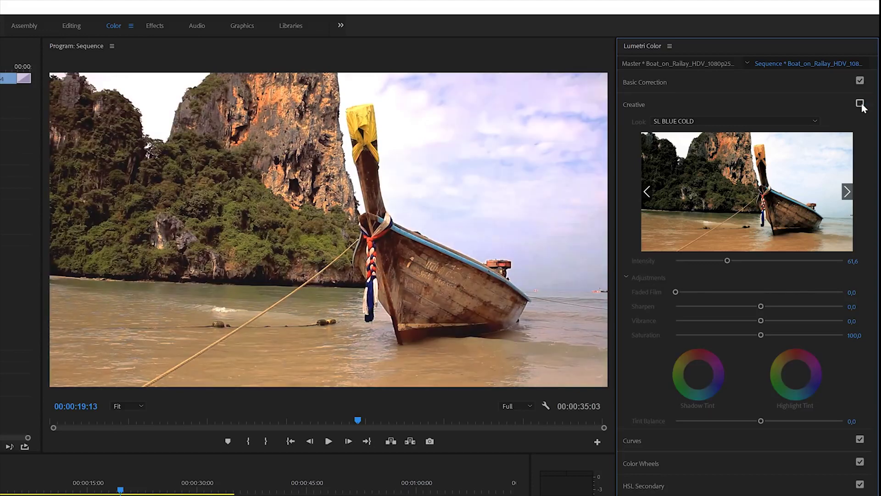
left_click(860, 104)
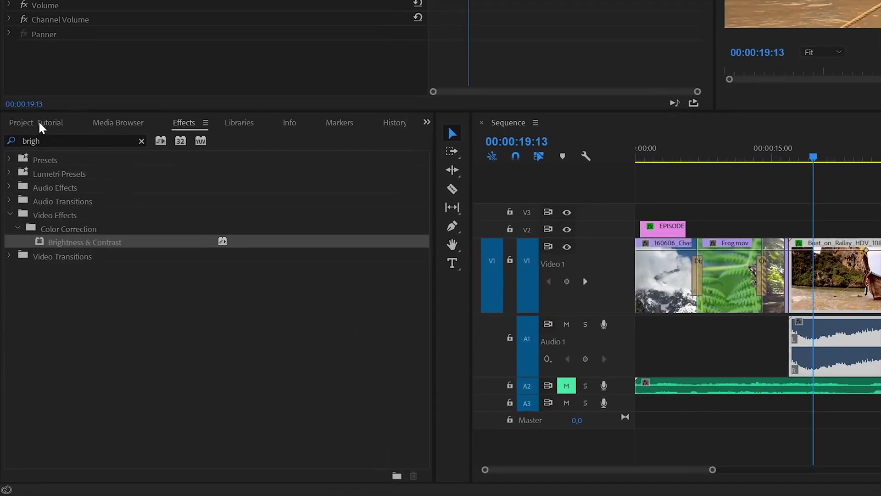
- Create a 1920 × 1080 adjustment layer at 25 fps with square pixels in the Tutorial project
left_click(40, 125)
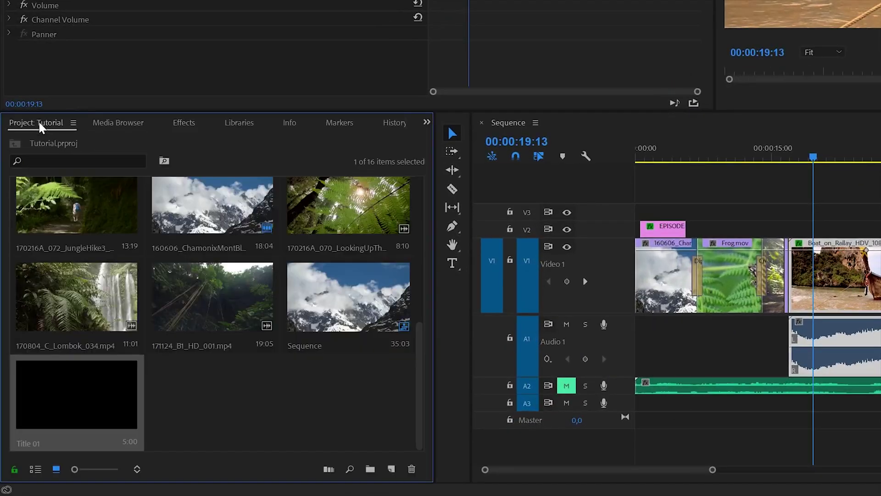
left_click(396, 470)
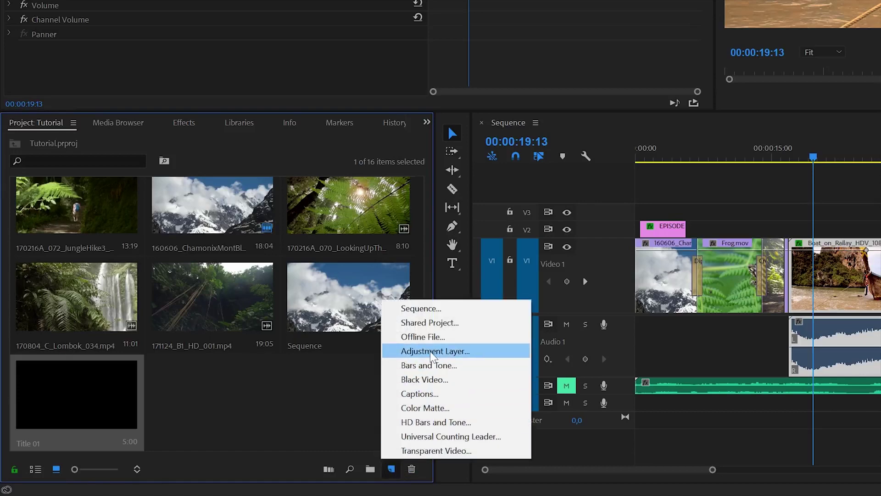
left_click(453, 351)
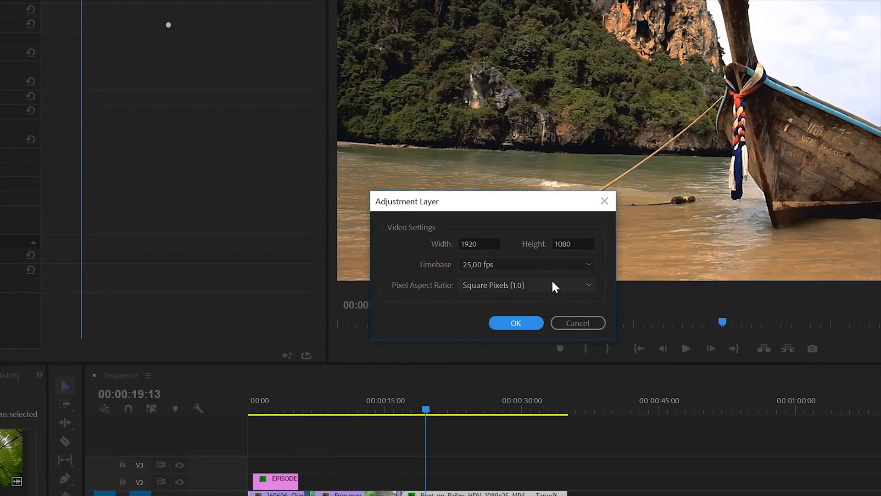
left_click(513, 323)
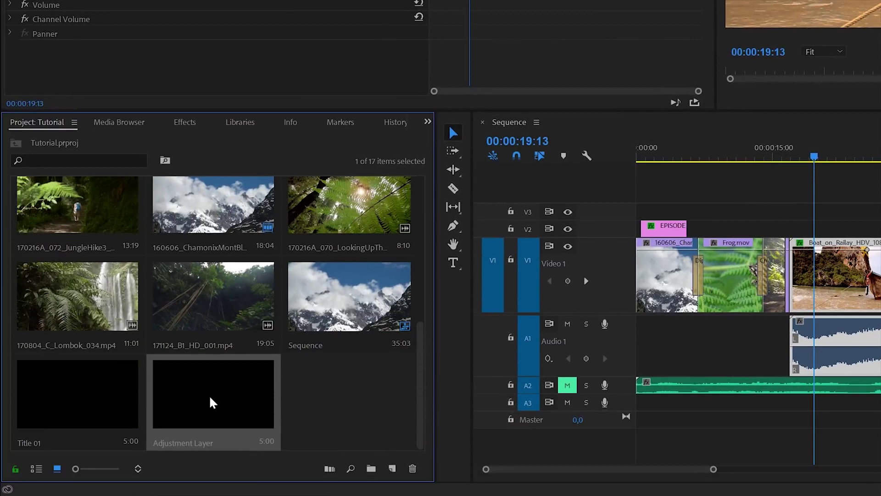
- Place the adjustment layer on track V3 and extend it from the sequence start to just before the boat clip
left_click_drag(209, 403, 683, 208)
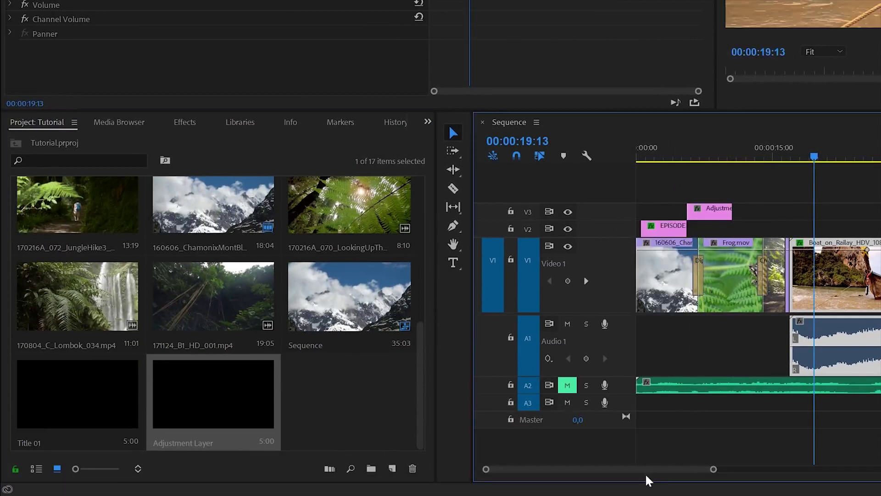
left_click_drag(733, 209, 785, 206)
left_click_drag(688, 208, 622, 215)
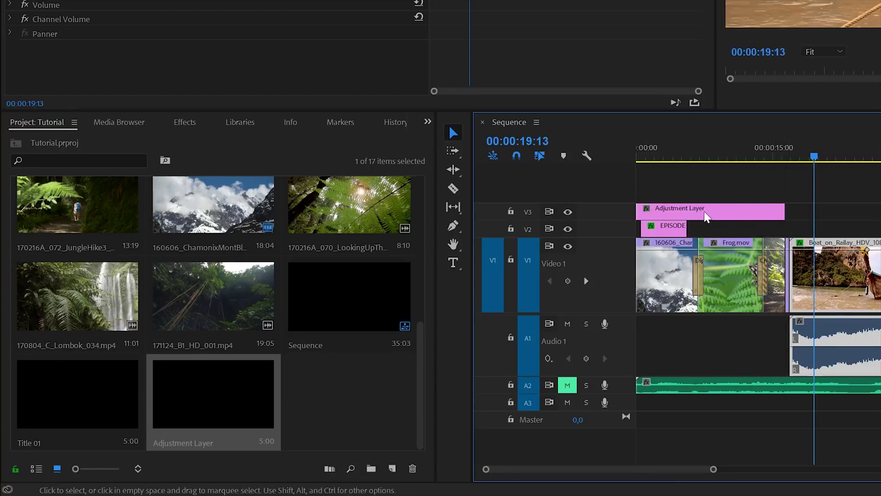
- Apply the CineSpace2383sRGB6bit look to the adjustment layer, previewing it on the frog clip
left_click(741, 210)
left_click(756, 154)
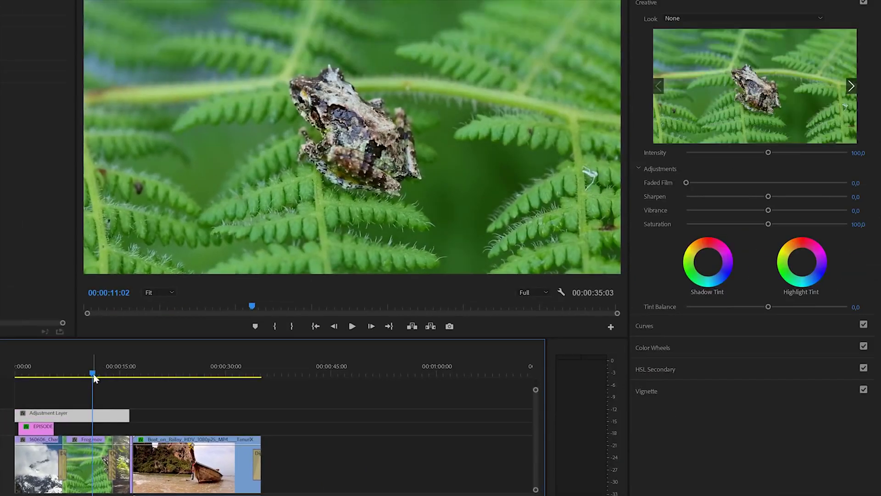
left_click(853, 87)
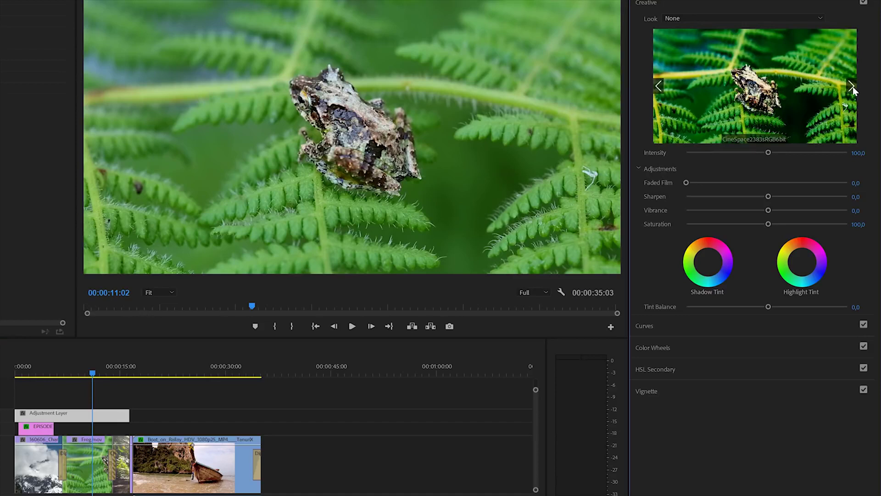
left_click(765, 90)
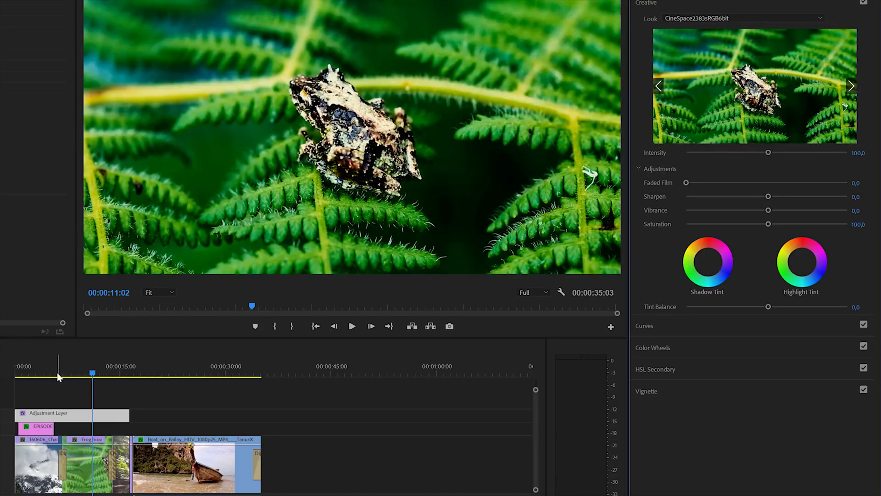
- Lower the adjustment layer's look intensity to 42.6 and scrub through the mountain and frog clips to check the grade
left_click(43, 372)
left_click_drag(43, 373, 95, 377)
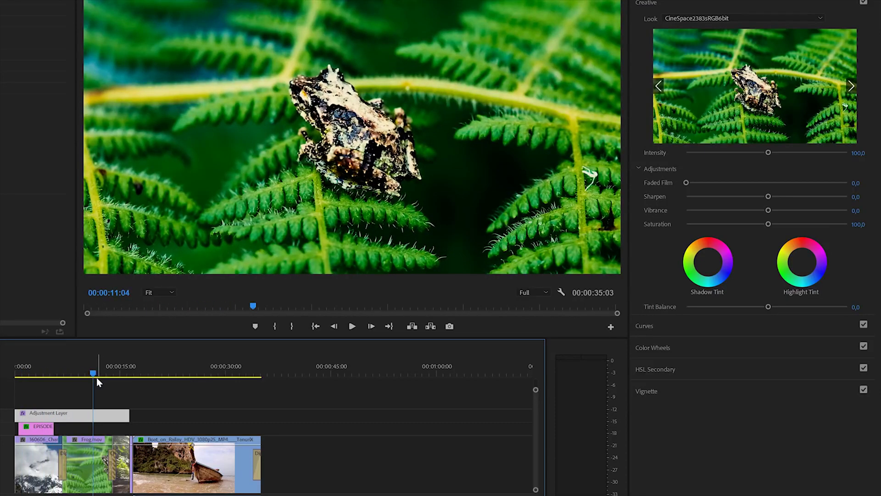
left_click_drag(755, 155, 721, 155)
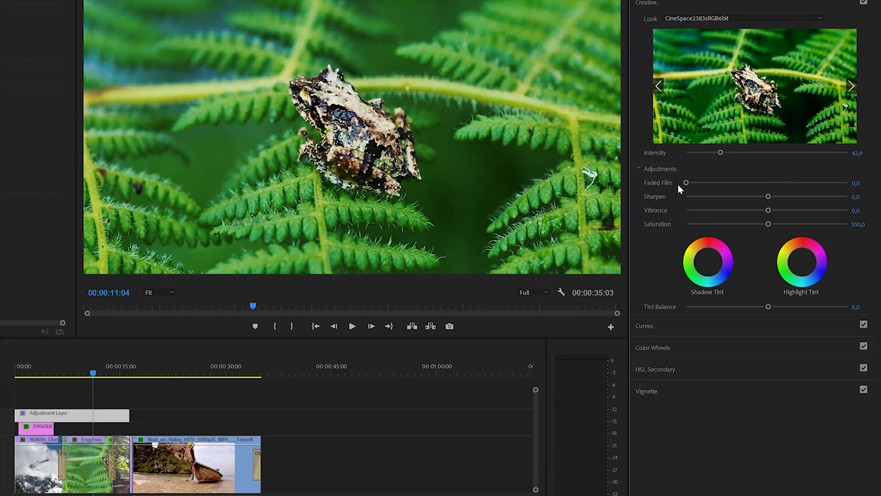
left_click_drag(44, 367, 94, 376)
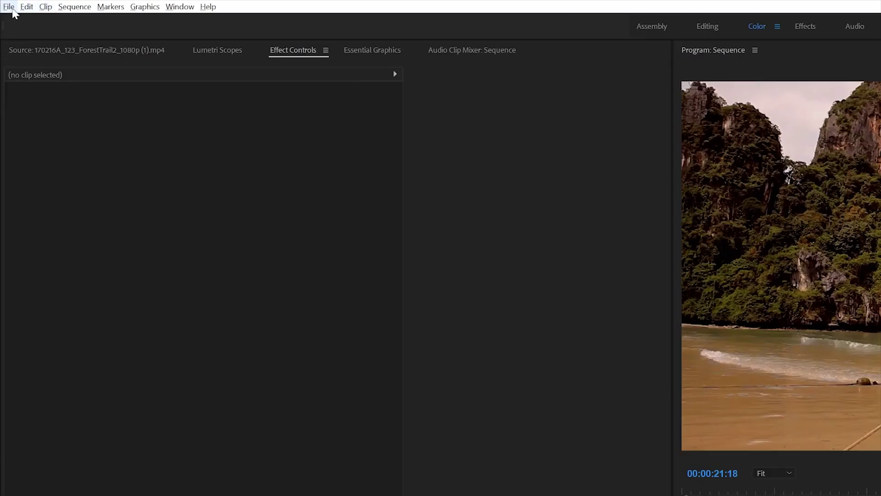
- Open the media export settings for the sequence and choose the H.264 format
left_click(6, 3)
mouse_move(50, 367)
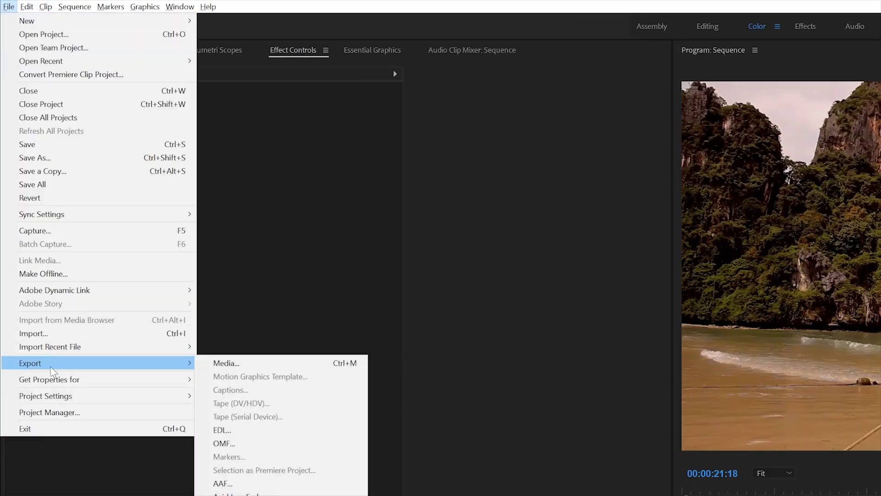
left_click(261, 362)
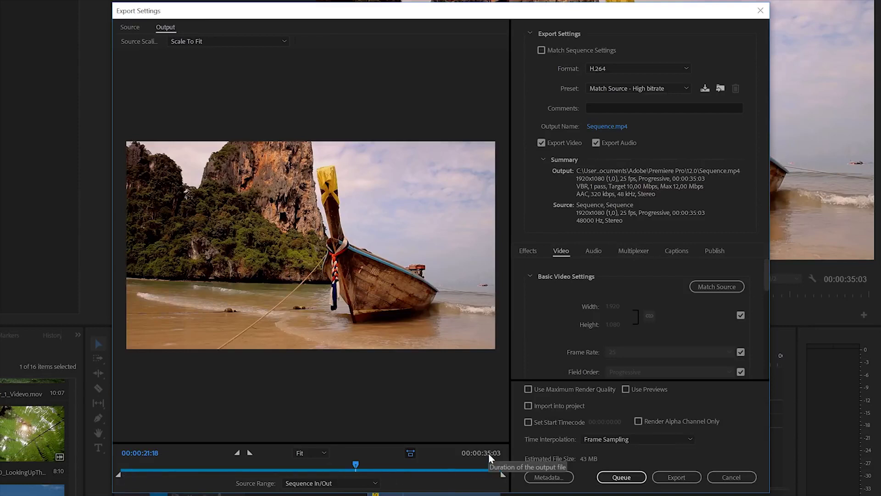
left_click(633, 69)
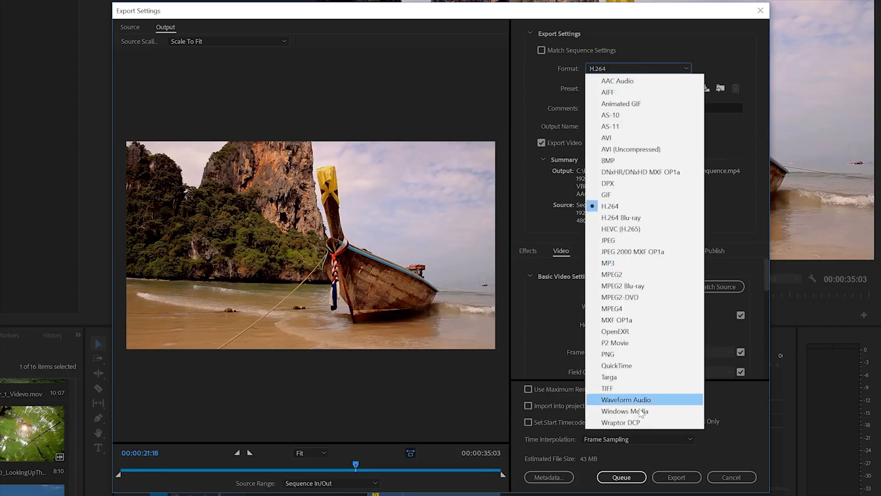
left_click(623, 209)
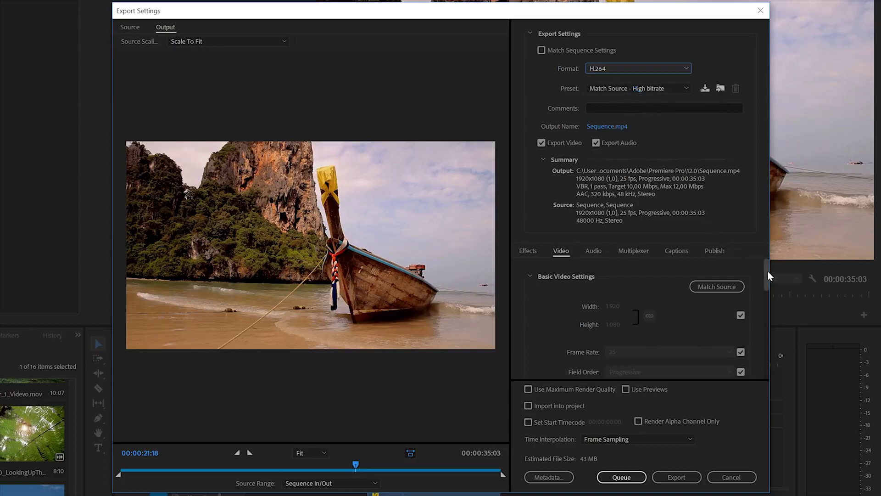
- Show the export bitrate settings, switch to File Explorer and check the data rate in the ChamonixMontBlanc mountain clip's properties
left_click_drag(768, 267, 786, 338)
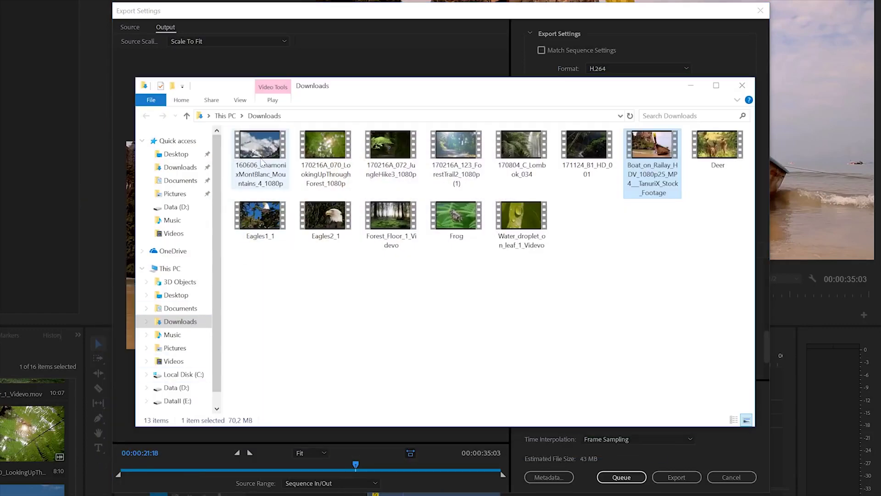
right_click(261, 161)
left_click(310, 365)
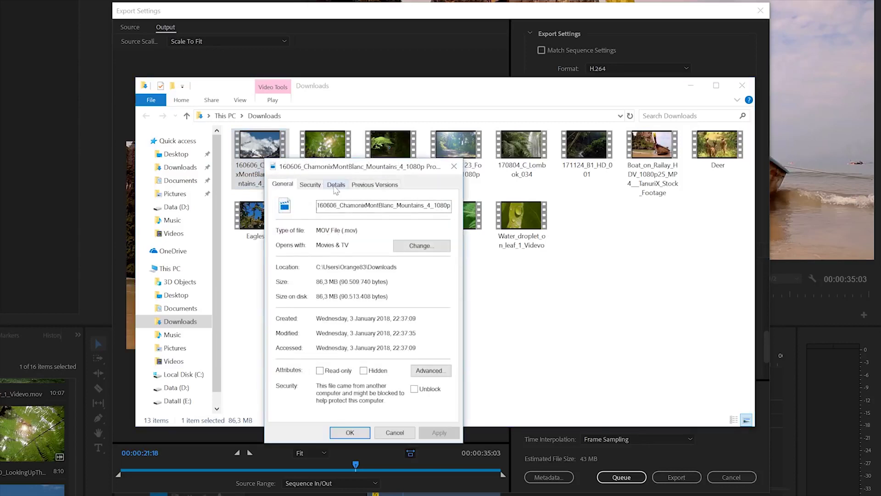
left_click(335, 185)
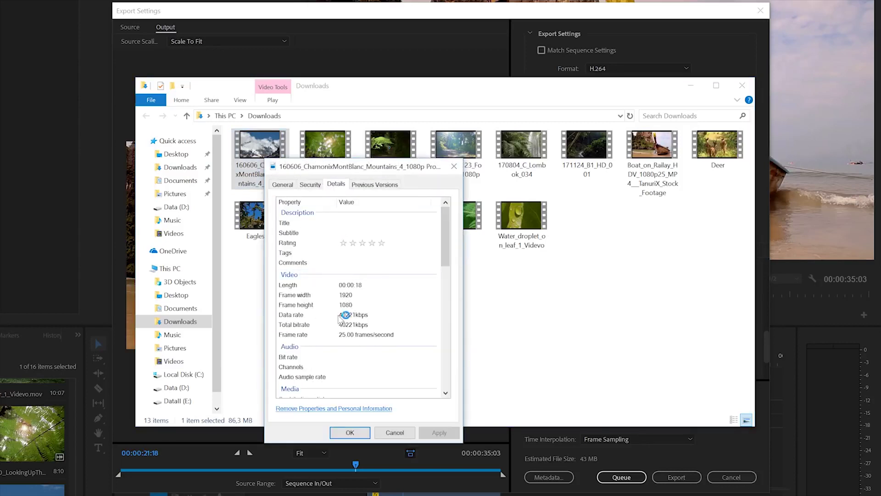
left_click(343, 316)
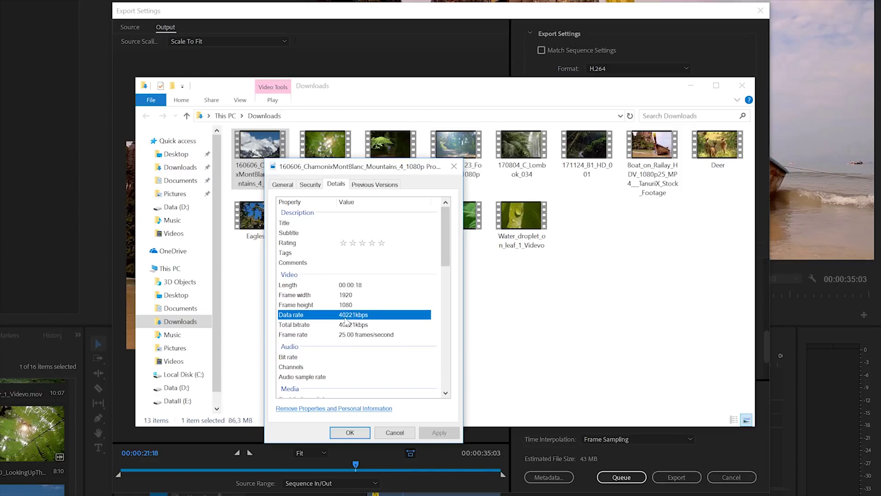
left_click(691, 86)
key("Escape")
- Set the target bitrate to 40.35 Mbps with VBR, 2 pass encoding, and enable Use Maximum Render Quality
left_click_drag(630, 303, 692, 316)
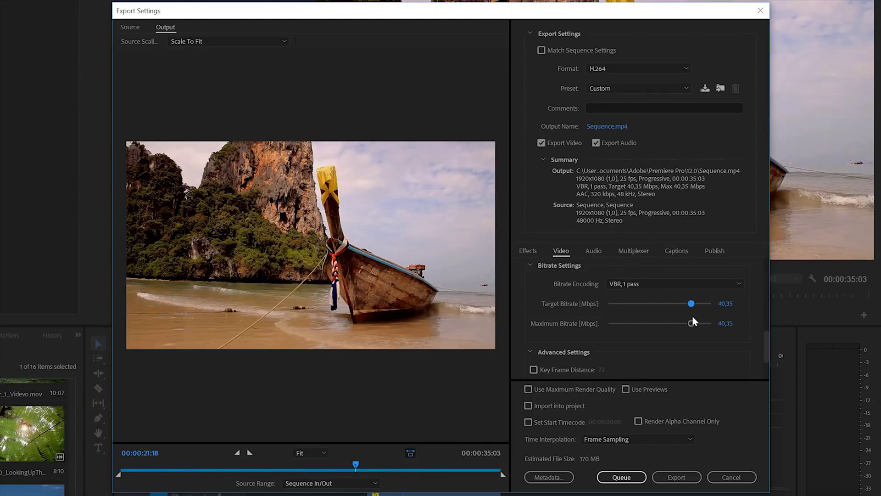
left_click(664, 283)
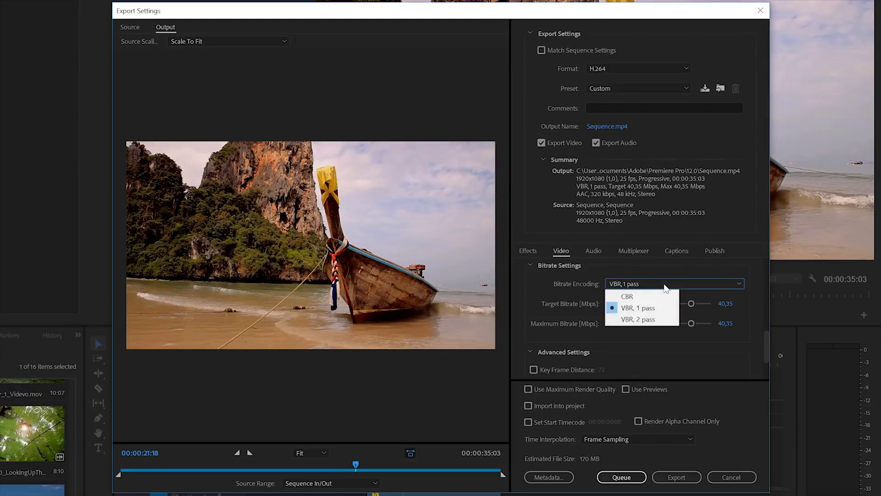
left_click(652, 319)
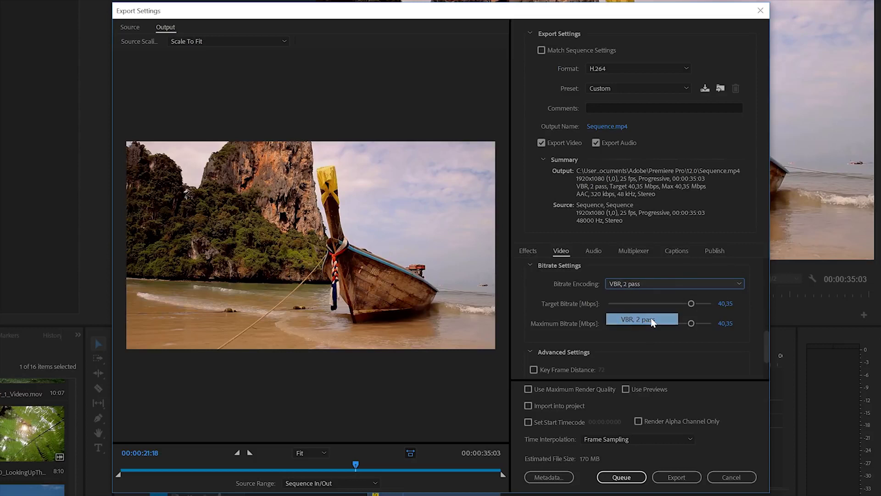
left_click_drag(765, 340, 764, 362)
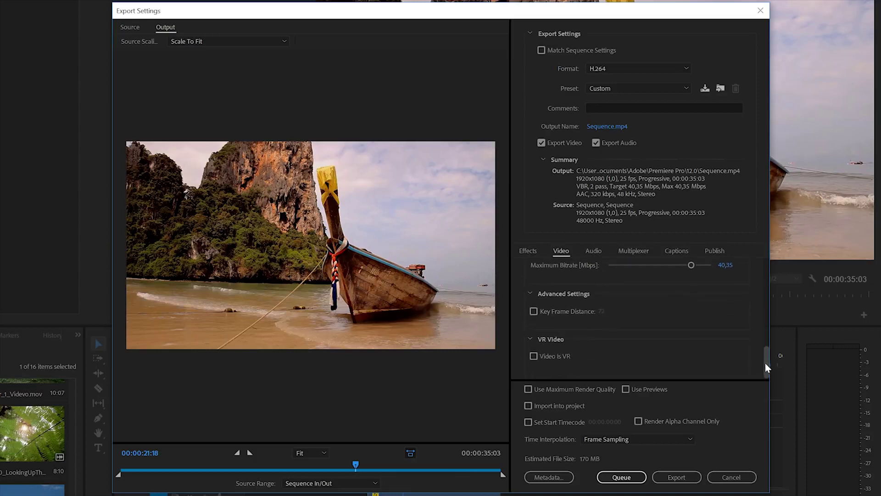
left_click(570, 388)
- Name the output file Export and start exporting the sequence
left_click(615, 127)
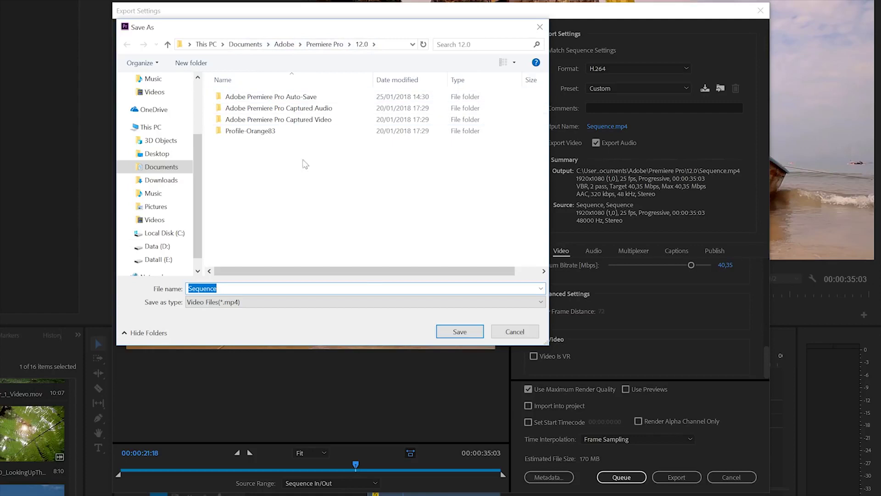
type("Expor")
left_click(459, 331)
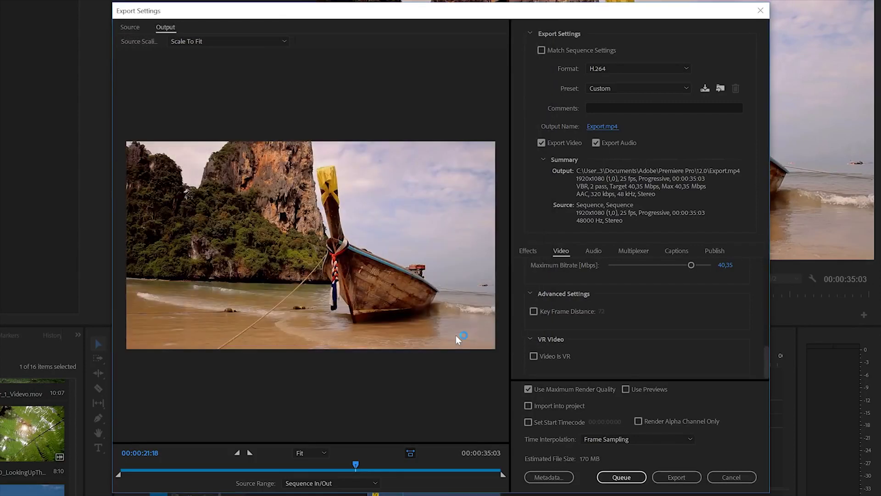
left_click(696, 481)
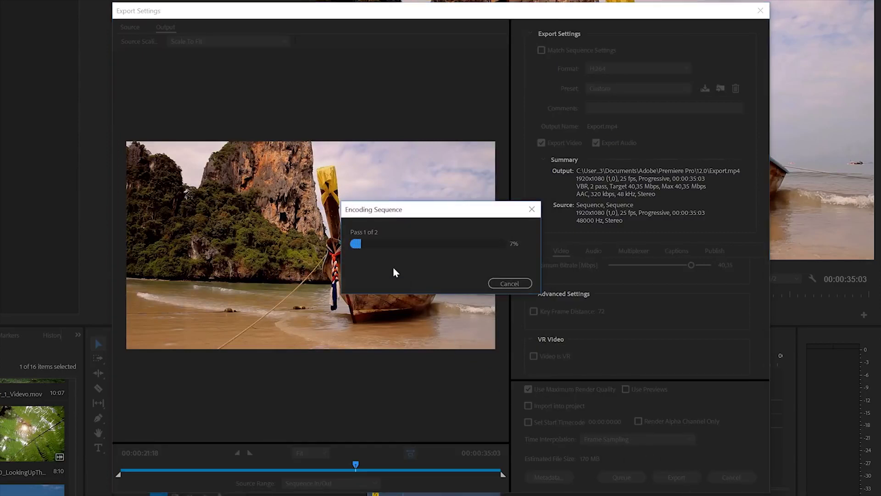